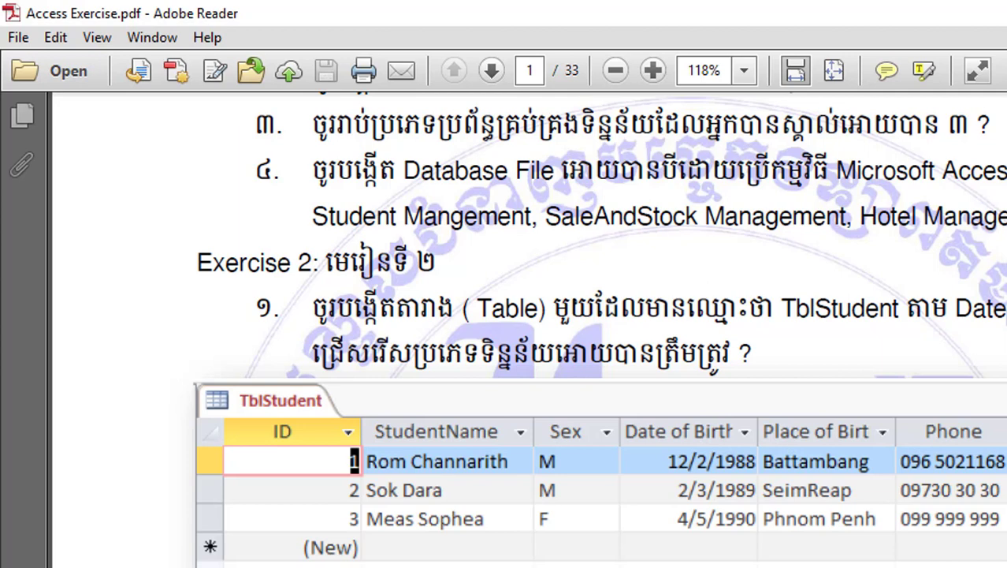
Read the Exercise 2 task on creating TblStudent through Table Design, including its field names and data types.
scroll(599, 330, down, 5)
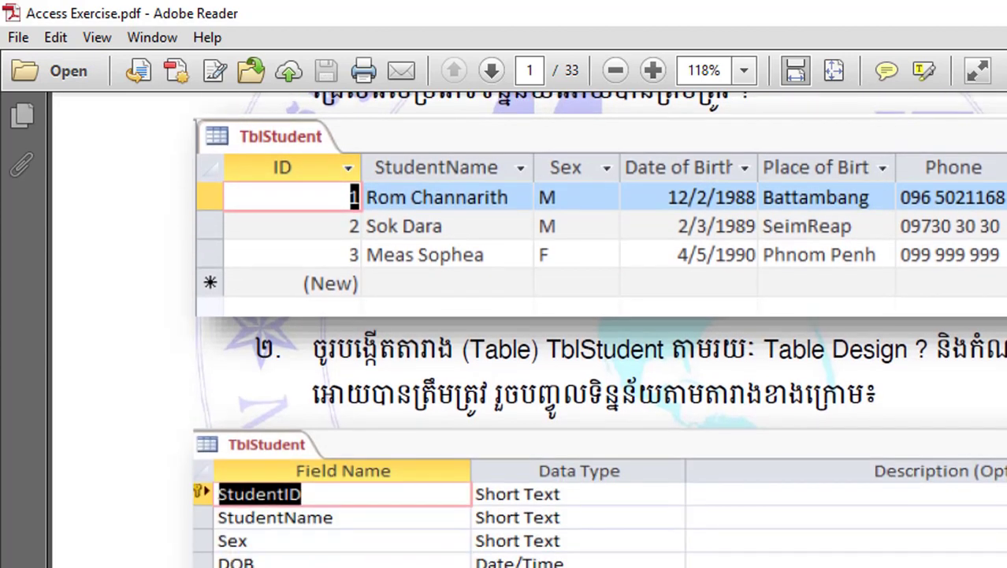
scroll(599, 330, down, 3)
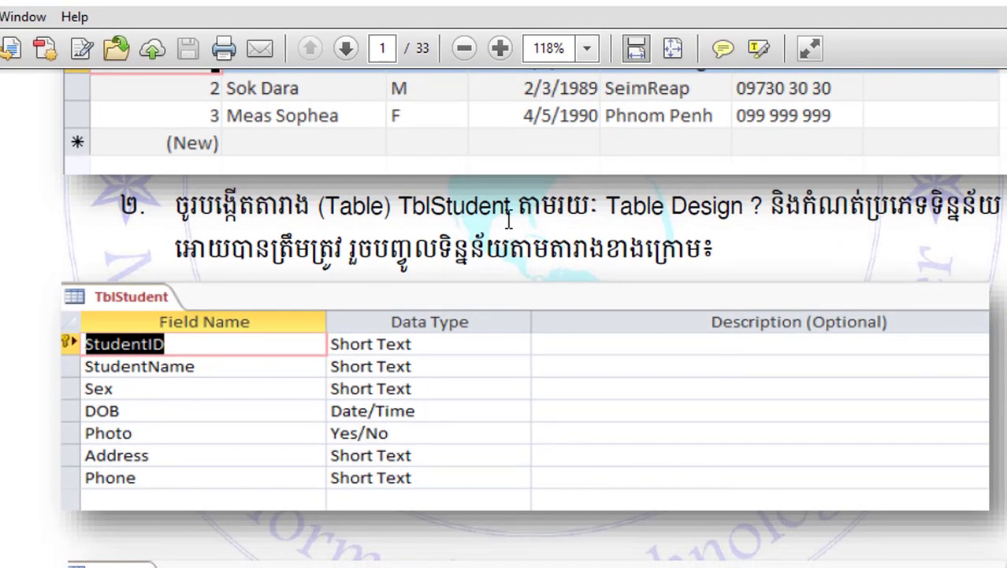
drag(606, 207, 699, 213)
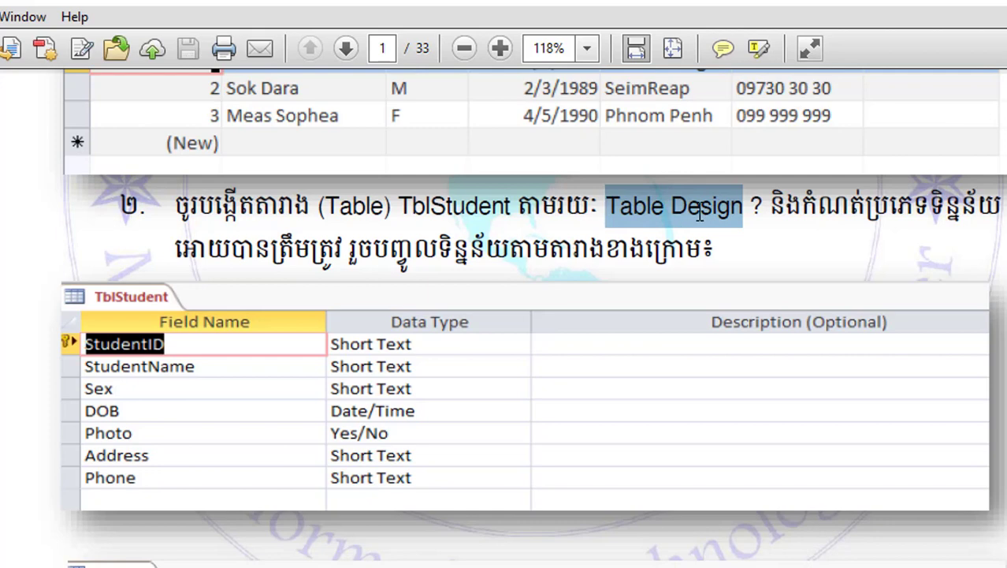
drag(845, 210, 901, 217)
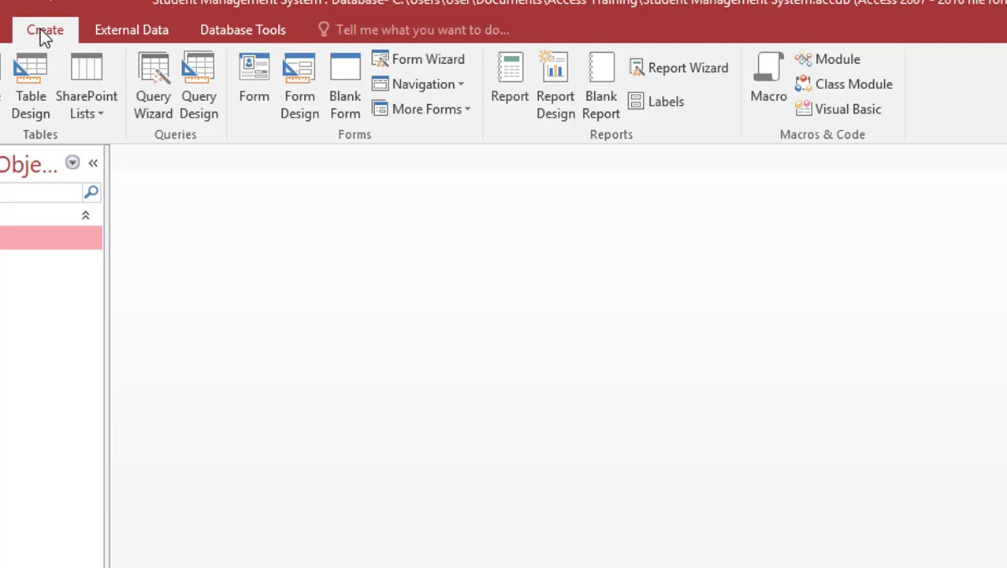
In the Access database, create a new table in Design view with a StudentID field of type AutoNumber.
click(18, 99)
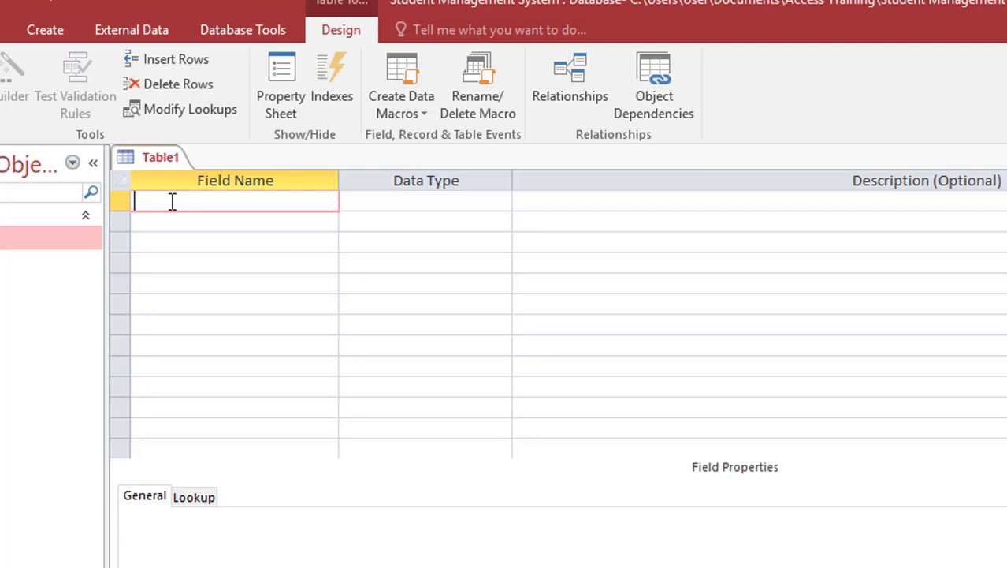
text(StudentID)
key(Tab)
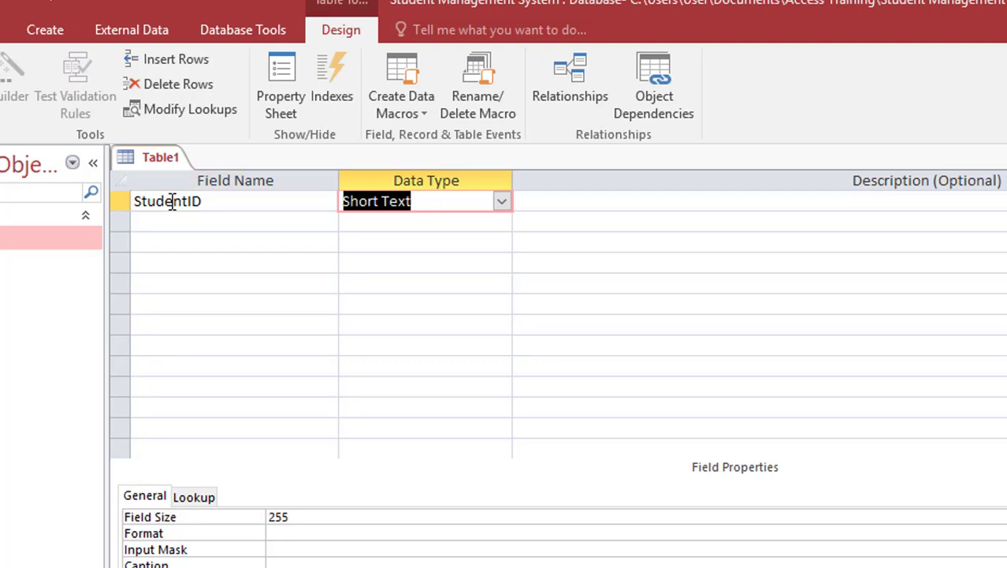
click(501, 202)
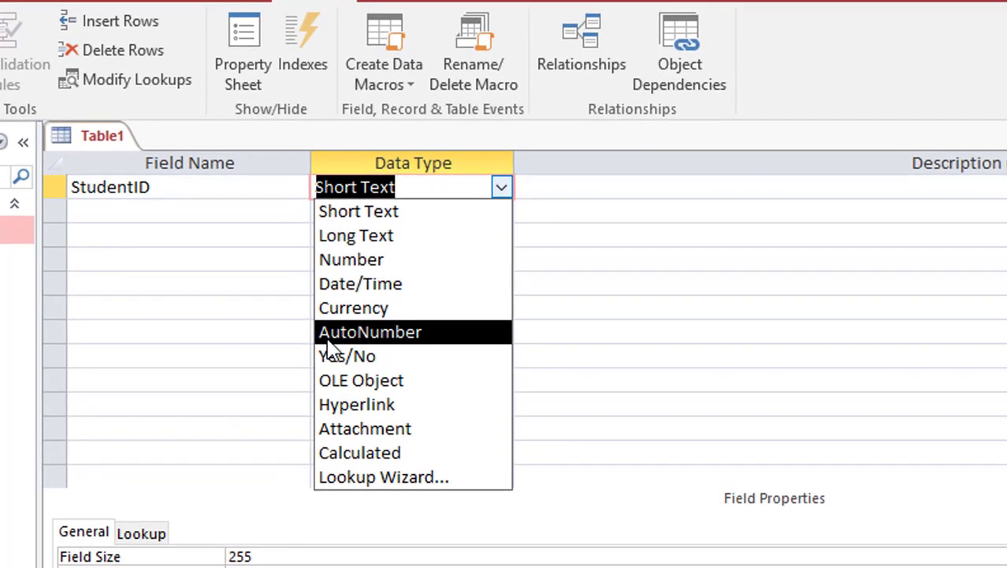
click(407, 345)
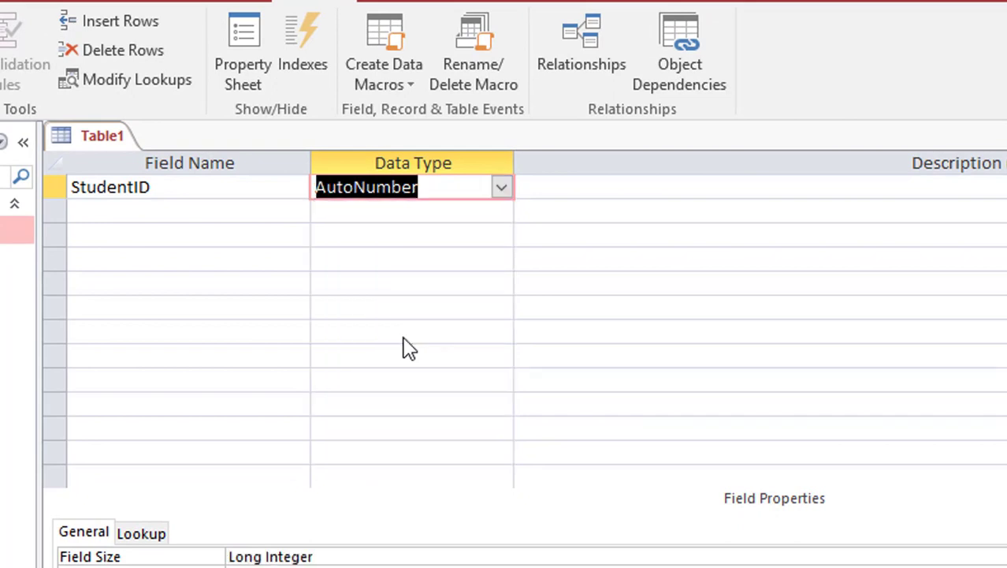
Add the fields StudentName and Sex below StudentID, both with the Short Text data type.
click(211, 221)
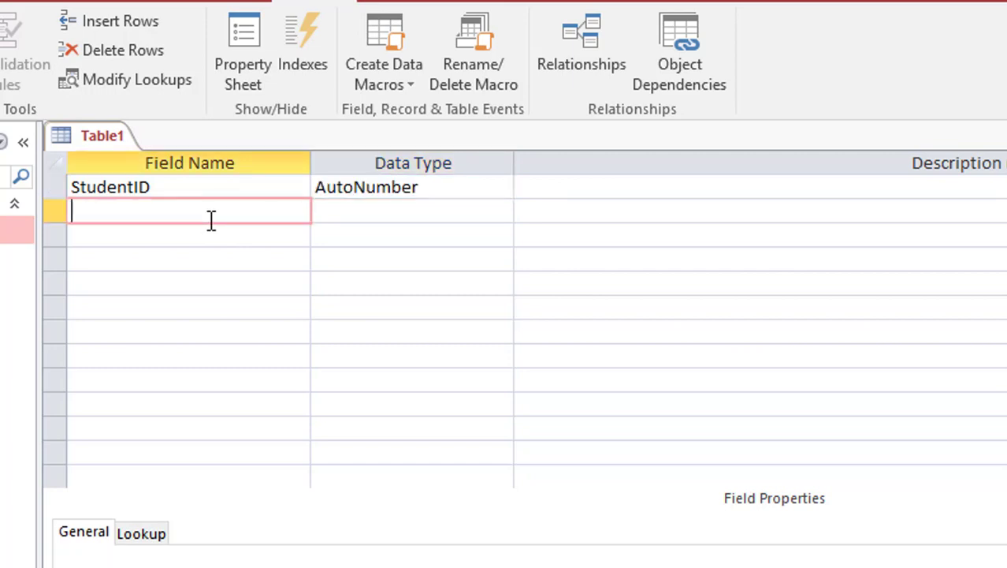
text(Student)
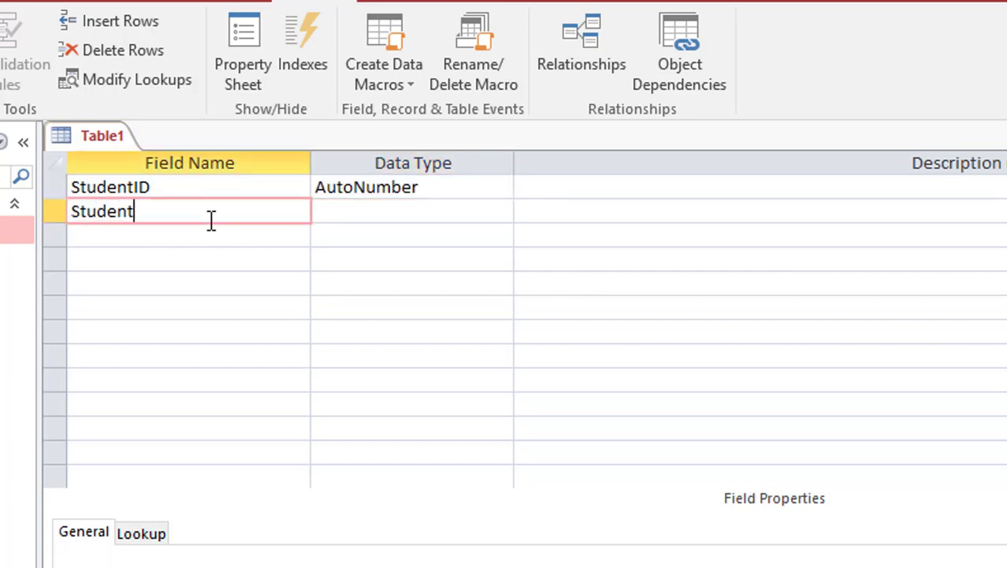
text(Name)
click(348, 208)
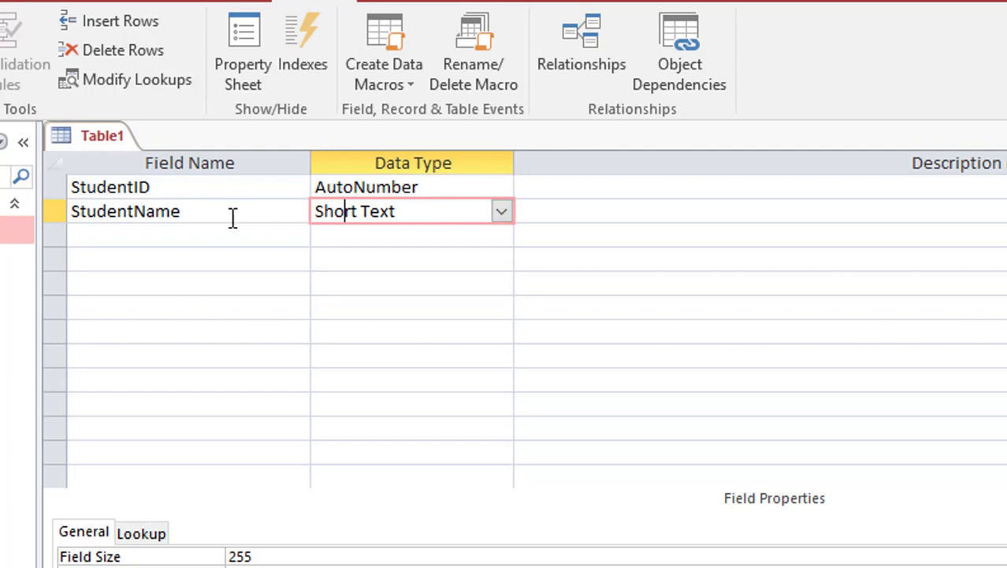
click(211, 241)
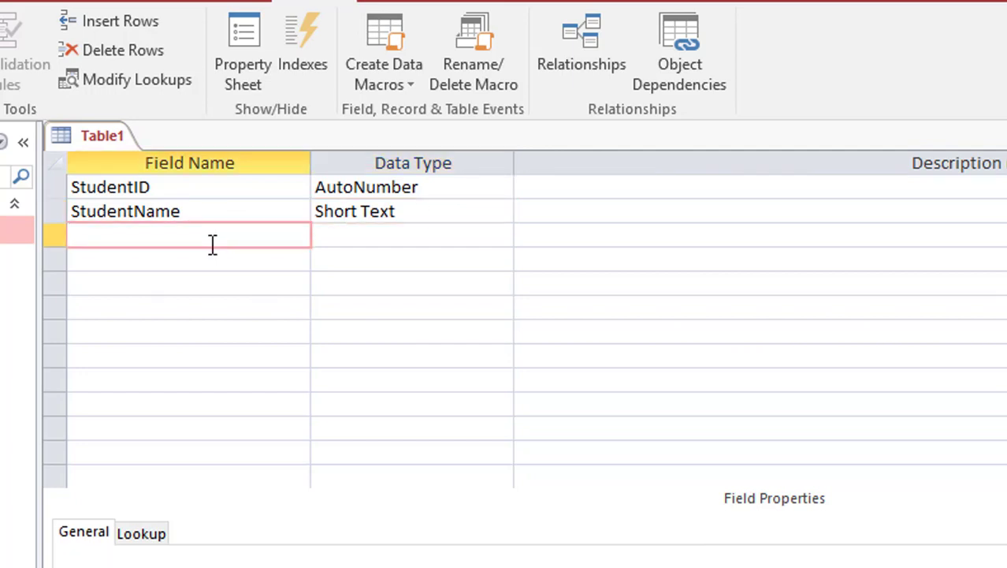
text(Sex)
key(Tab)
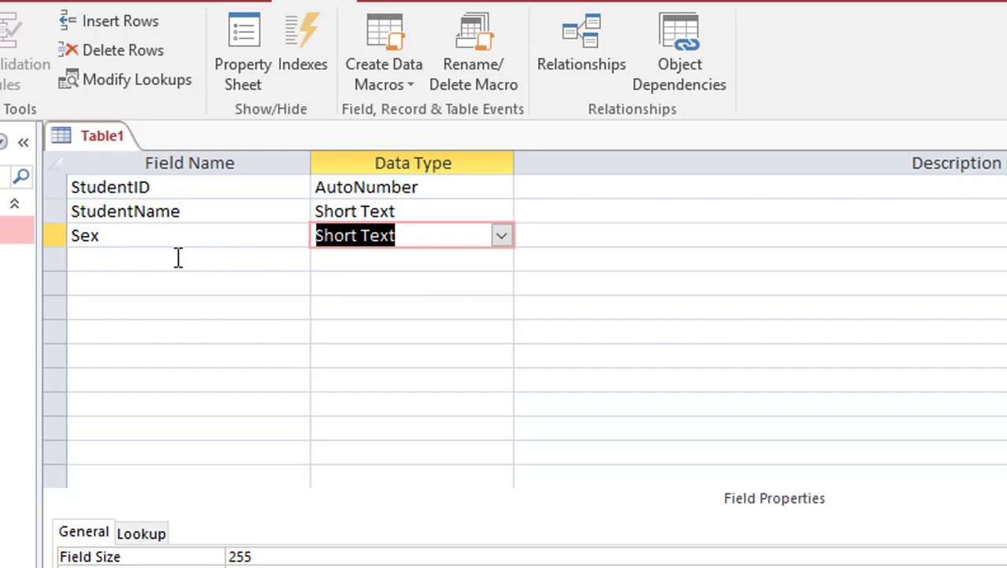
Add a DateOfBirth field below Sex with the Date/Time data type.
click(178, 258)
text(Dat)
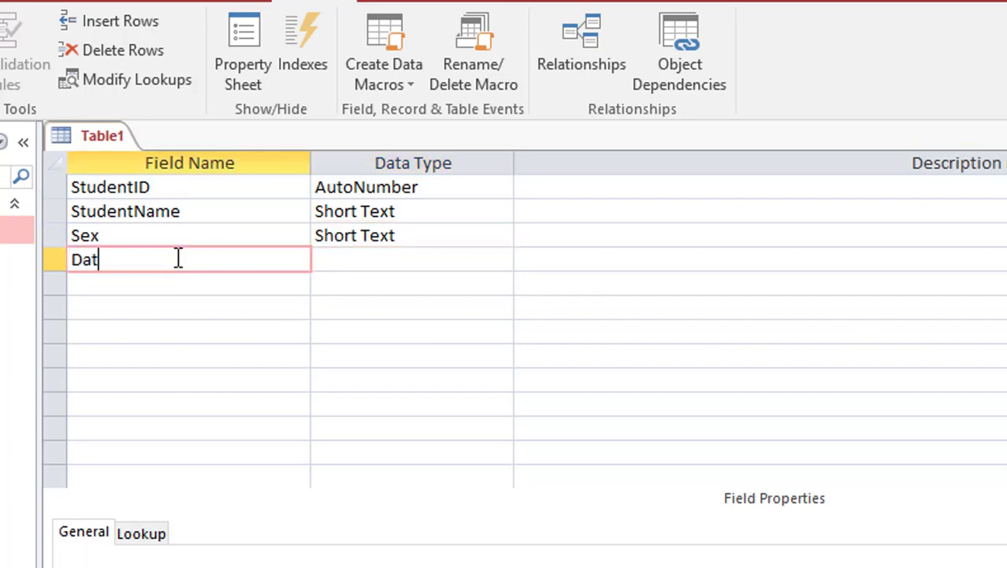
text(eOfBirth)
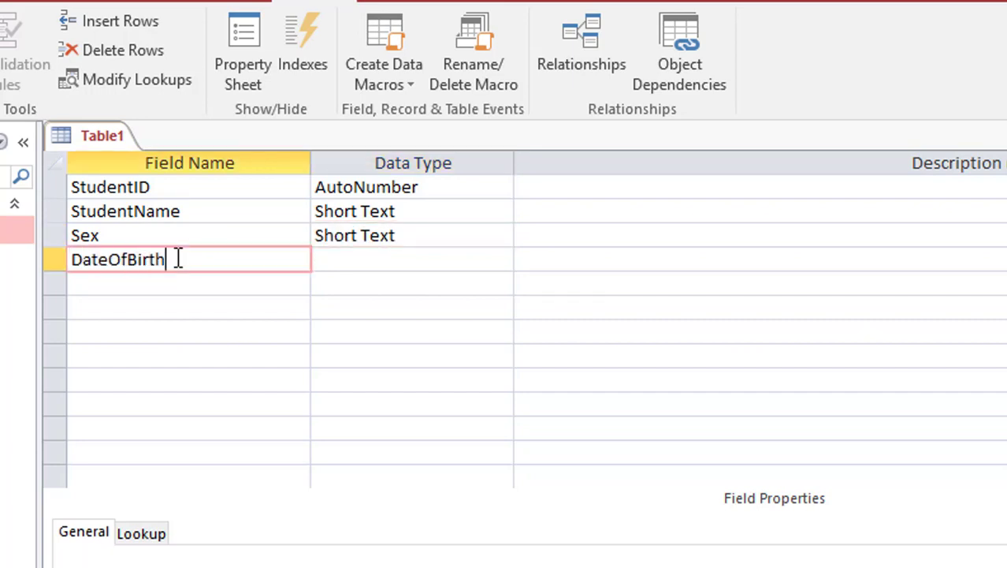
click(370, 259)
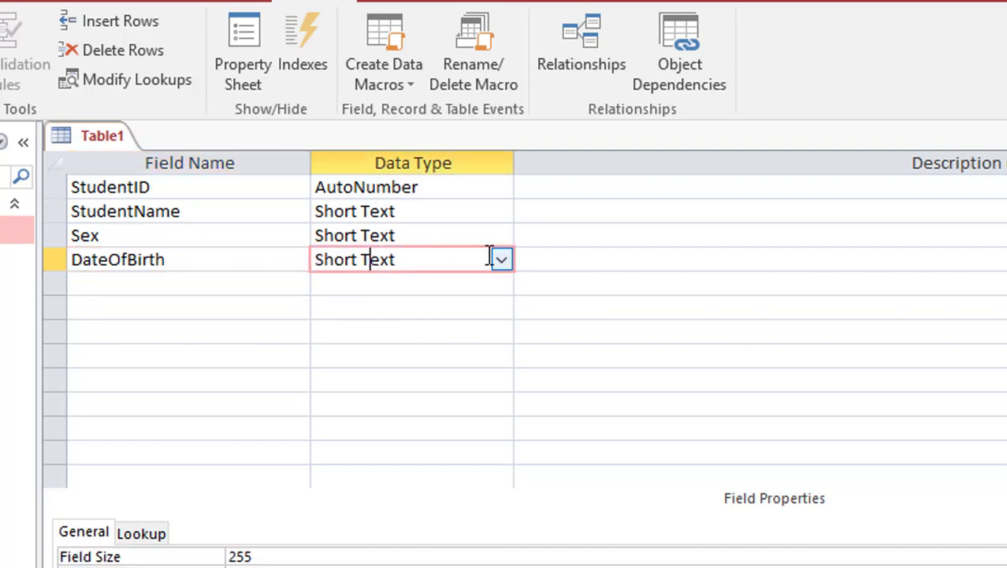
click(503, 261)
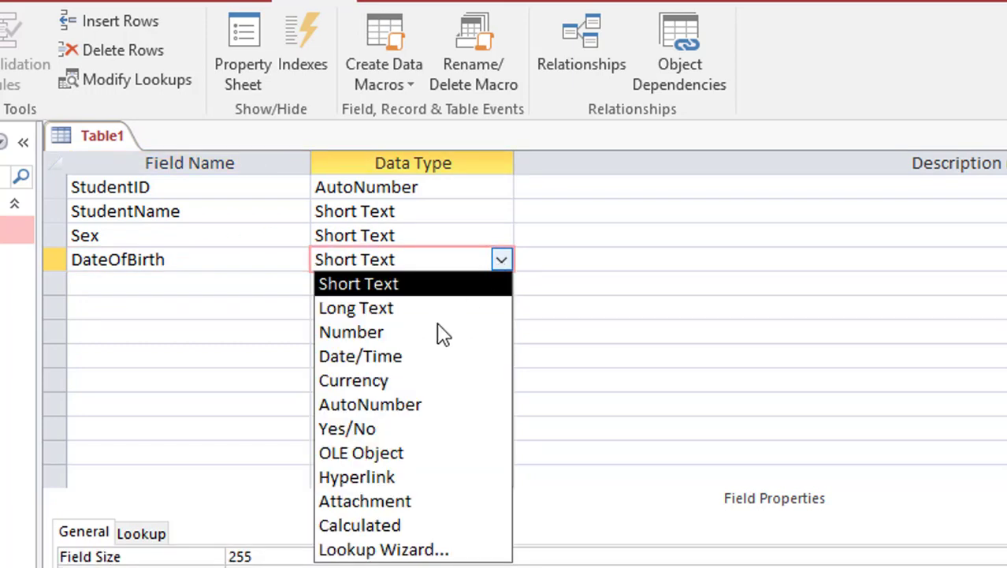
click(422, 370)
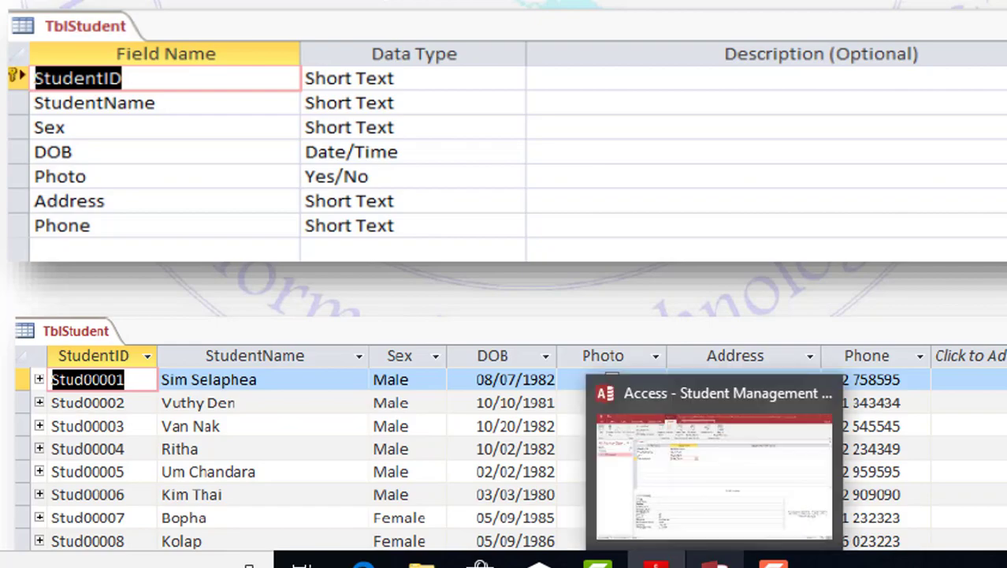
Return from the exercise PDF to Access and add an Address field with the Short Text data type.
click(713, 561)
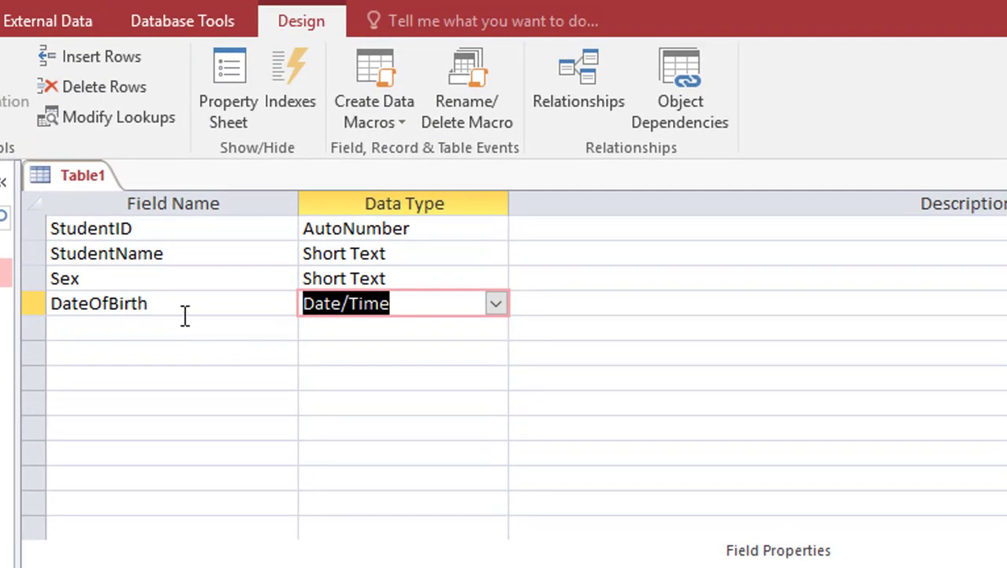
click(185, 314)
click(187, 326)
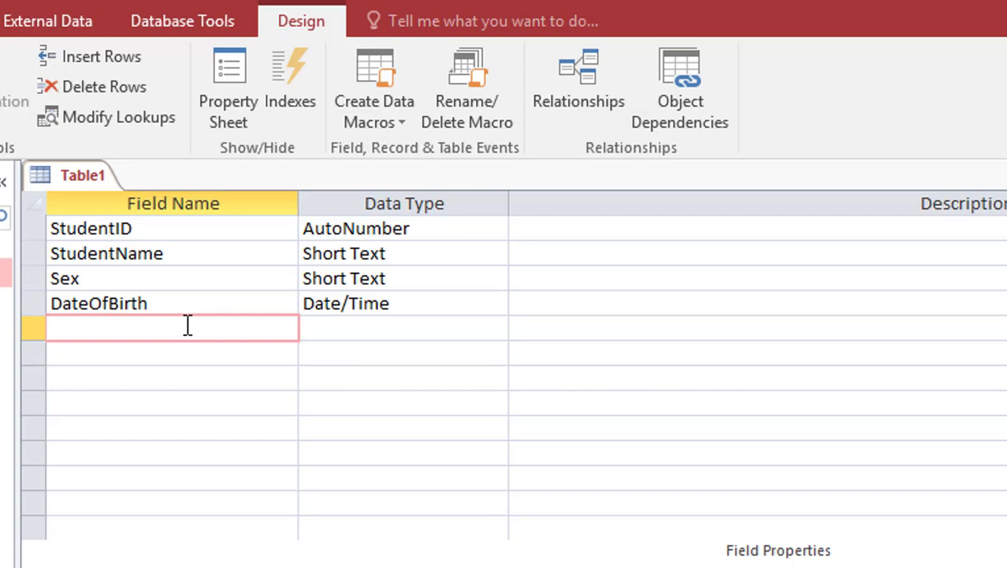
text(Addres)
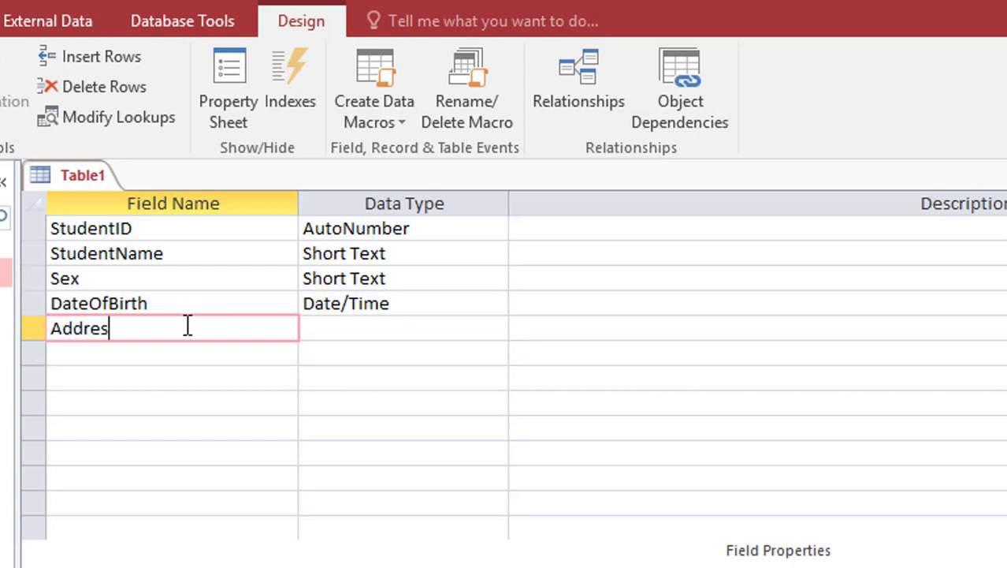
text(s)
key(Tab)
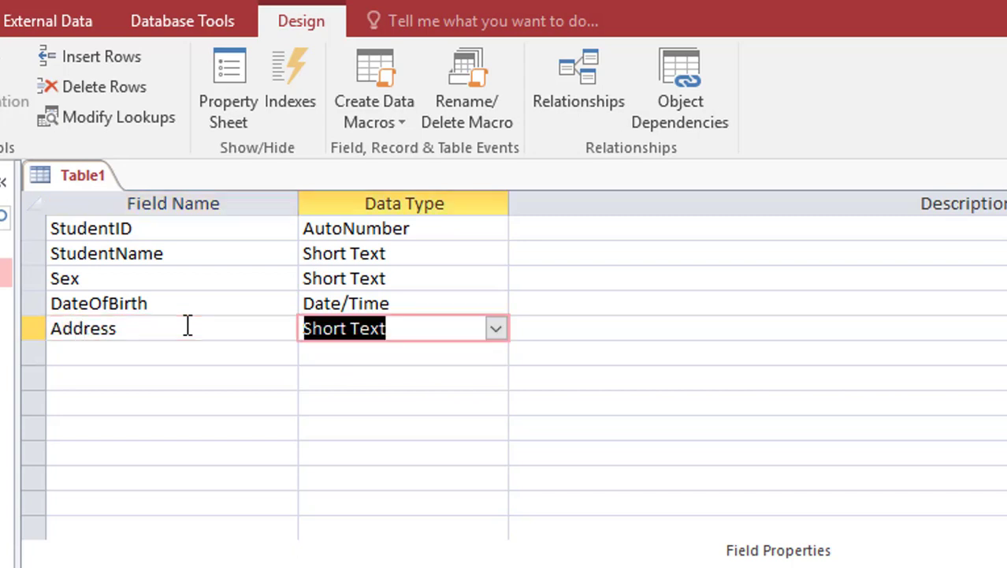
click(497, 328)
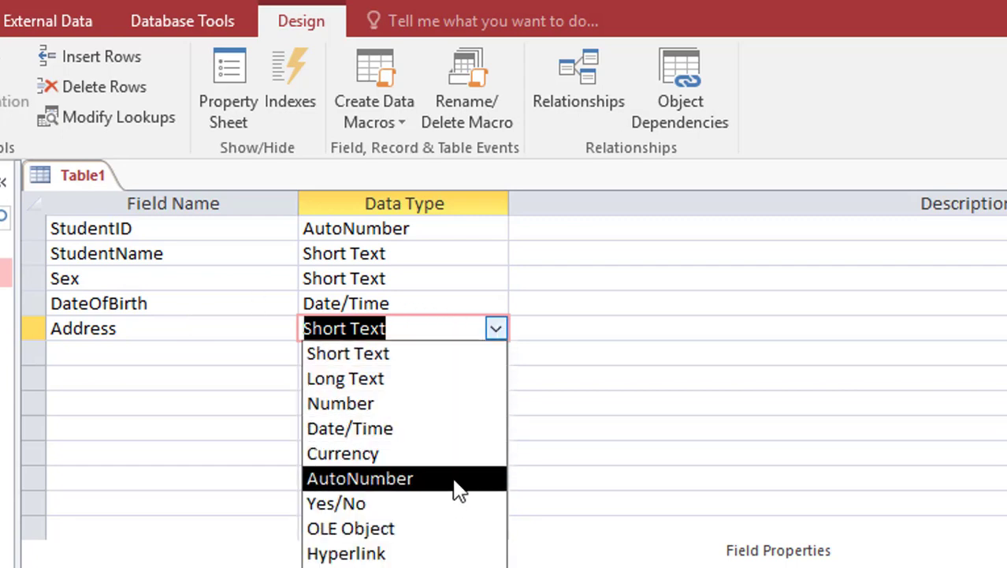
click(429, 359)
Add a Photo field below Address, check its type in the exercise PDF, and set it to Yes/No in Access.
click(209, 352)
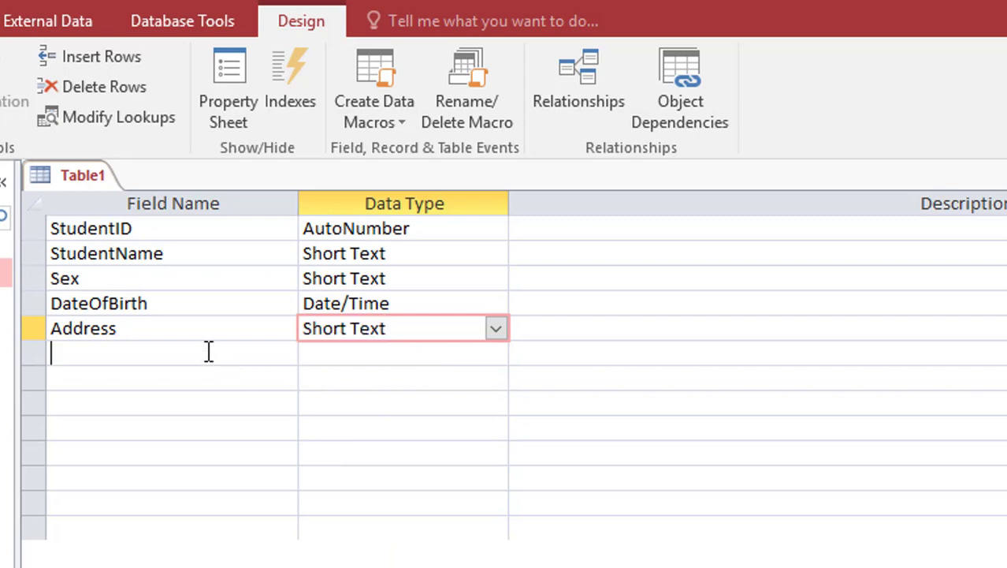
text(Photo)
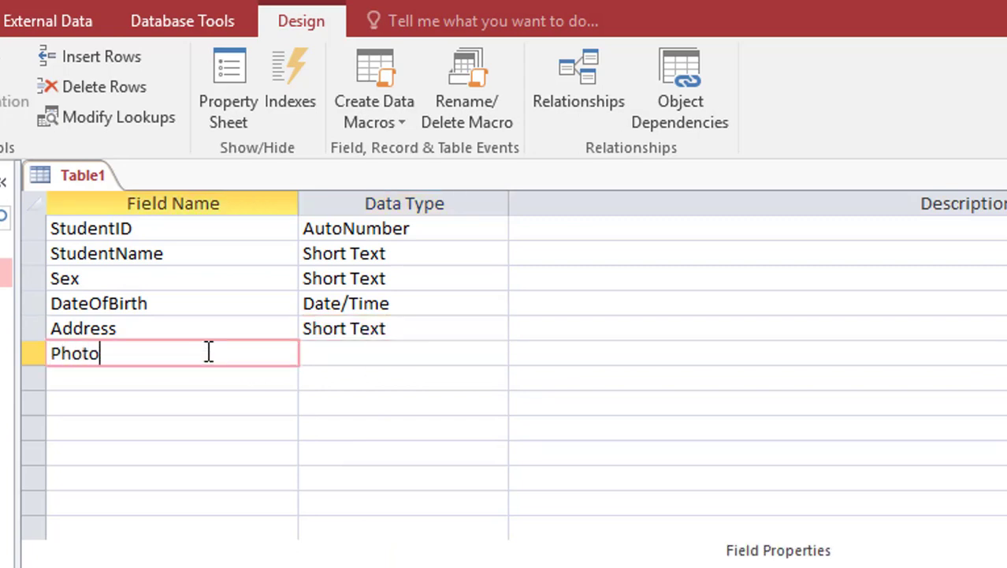
key(Tab)
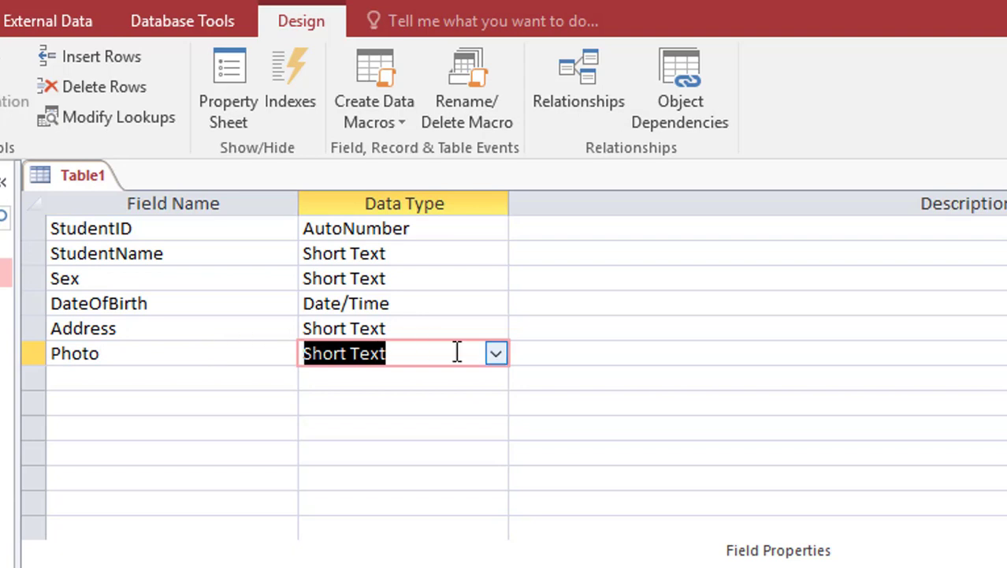
click(496, 355)
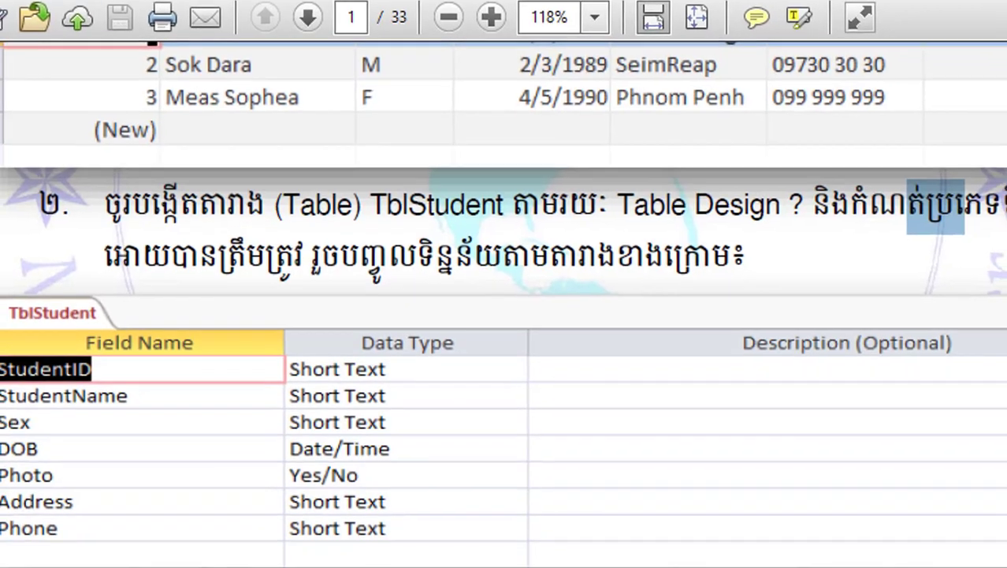
scroll(569, 426, down, 3)
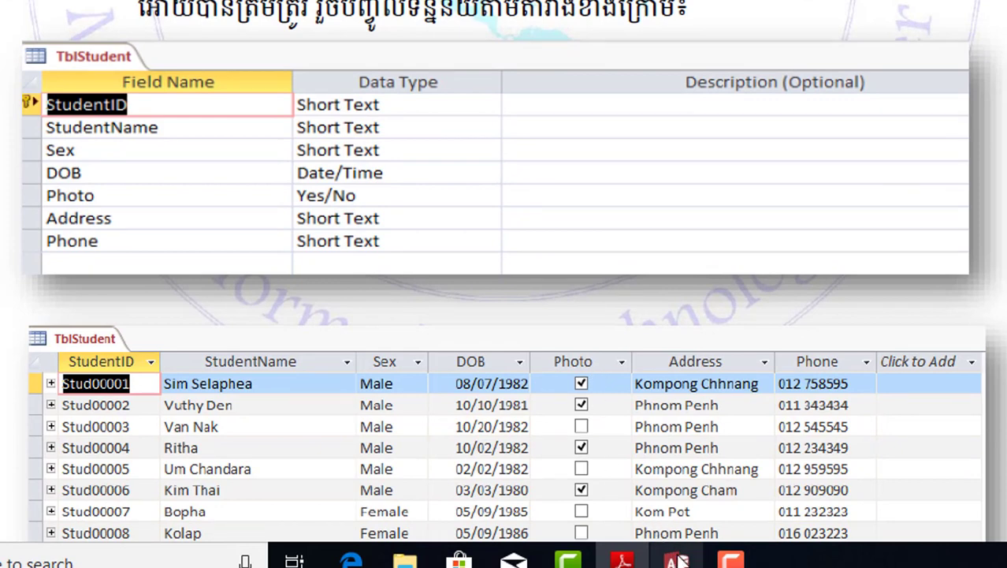
mouse_move(680, 560)
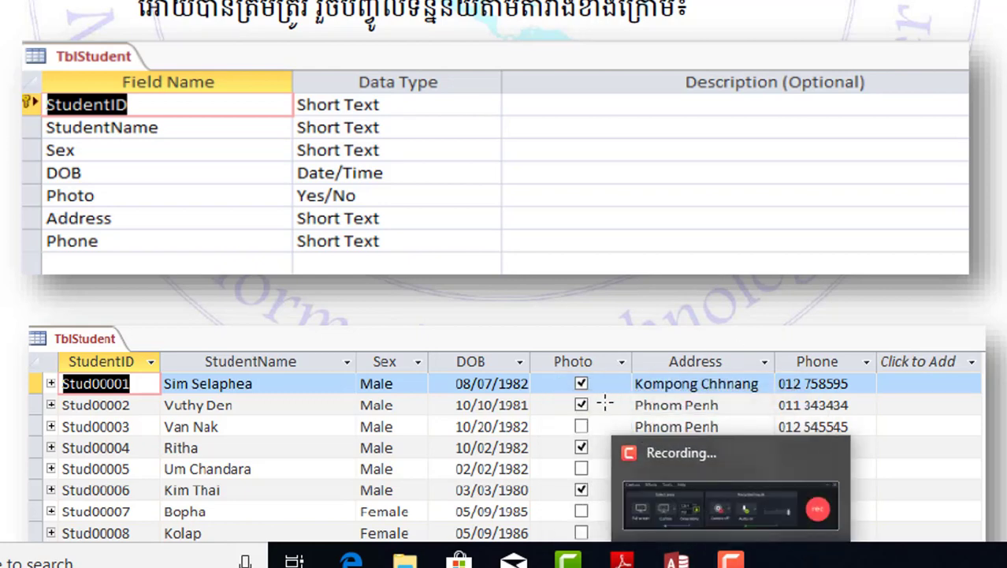
click(677, 559)
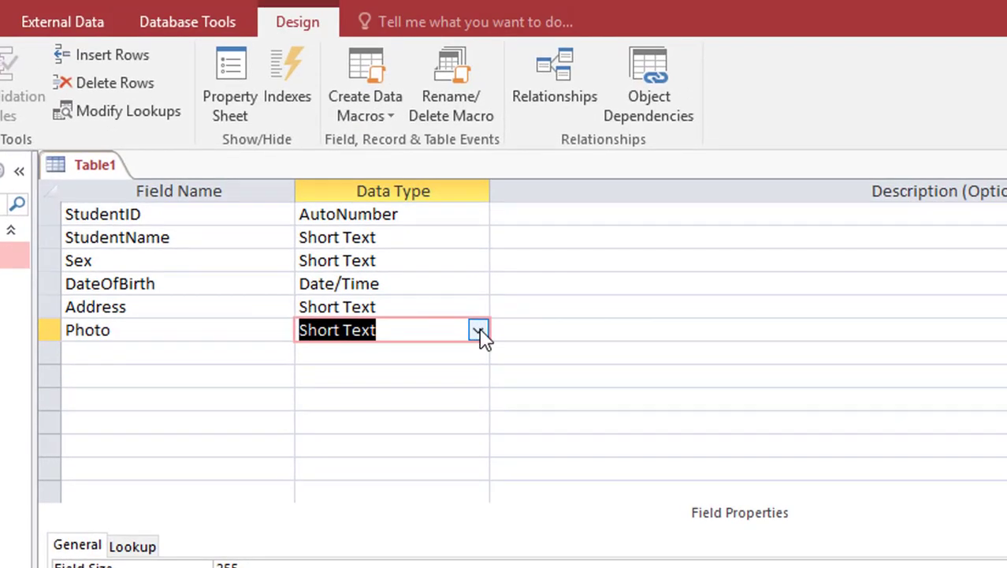
click(479, 328)
click(387, 498)
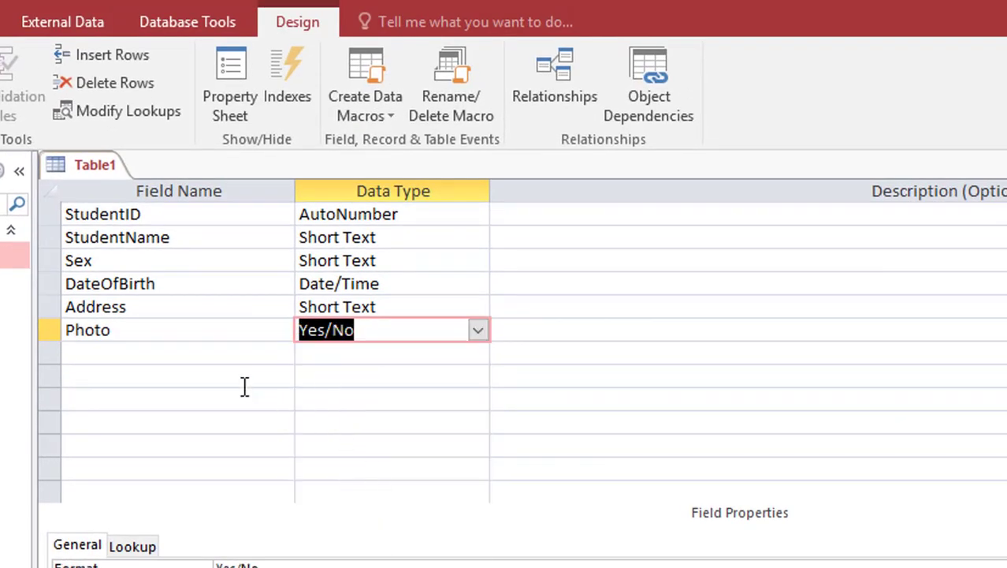
Move the Photo field row above Address in the table design.
click(131, 332)
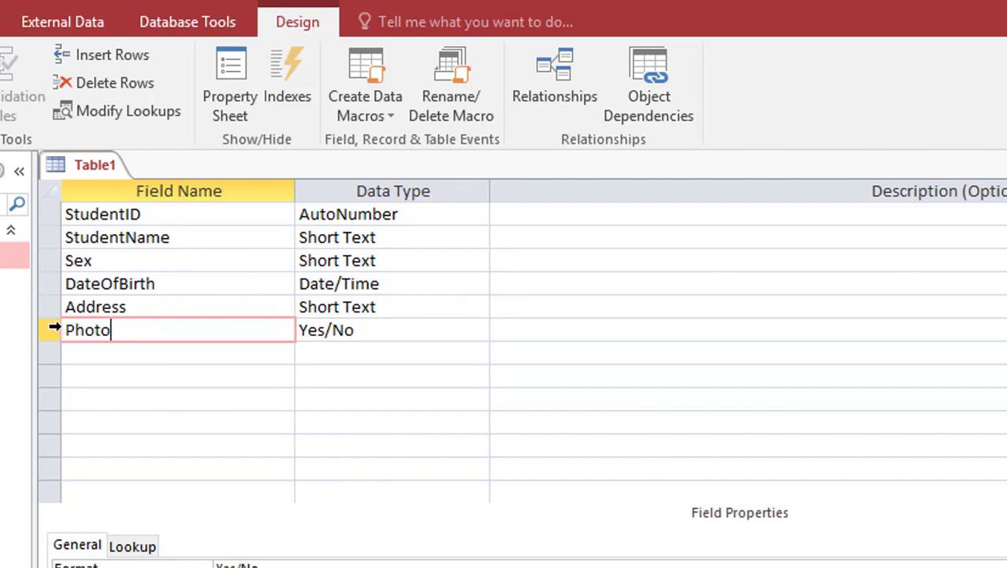
click(179, 352)
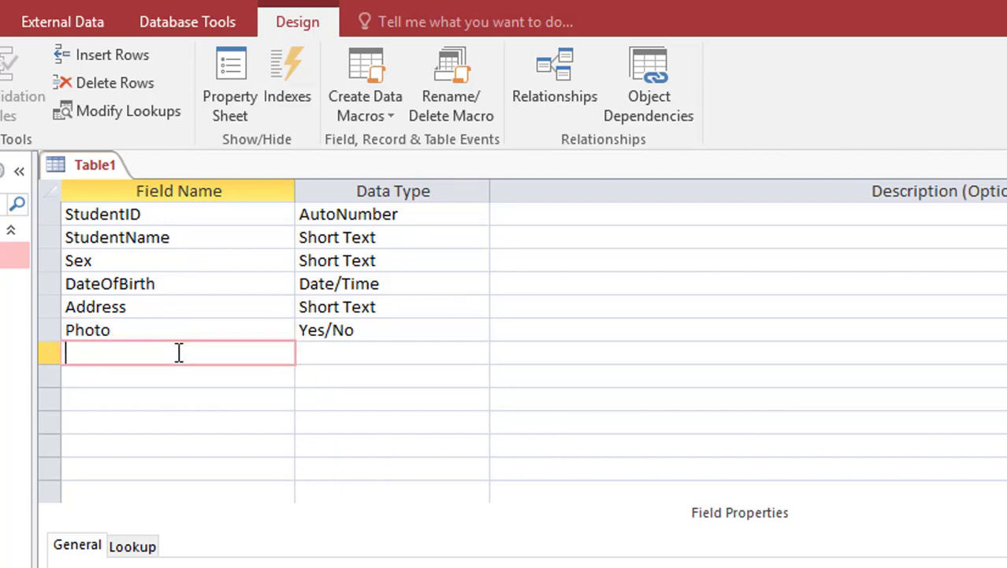
click(51, 330)
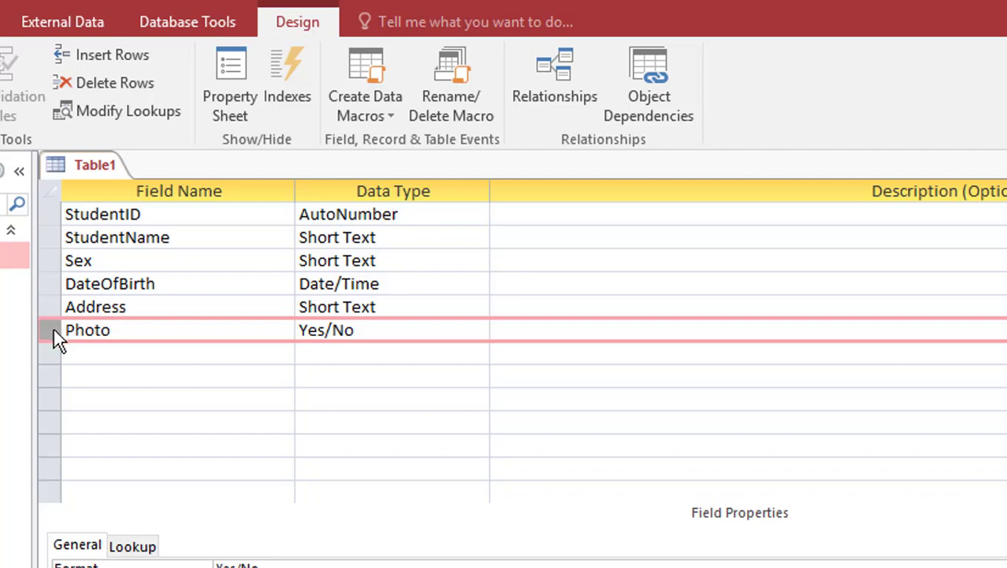
drag(56, 338, 54, 309)
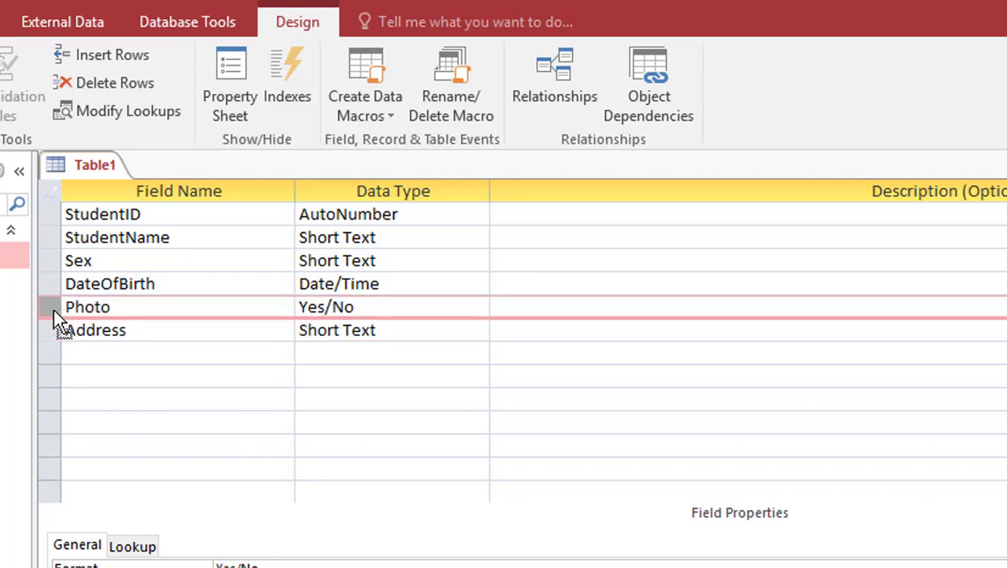
Add a Phone field below Address with the Short Text data type.
click(164, 348)
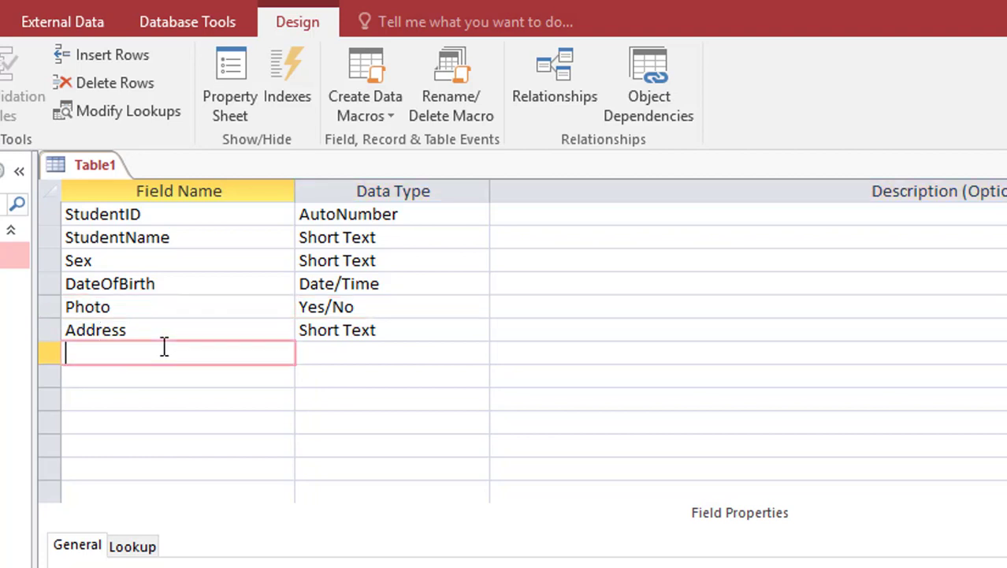
text(Phone)
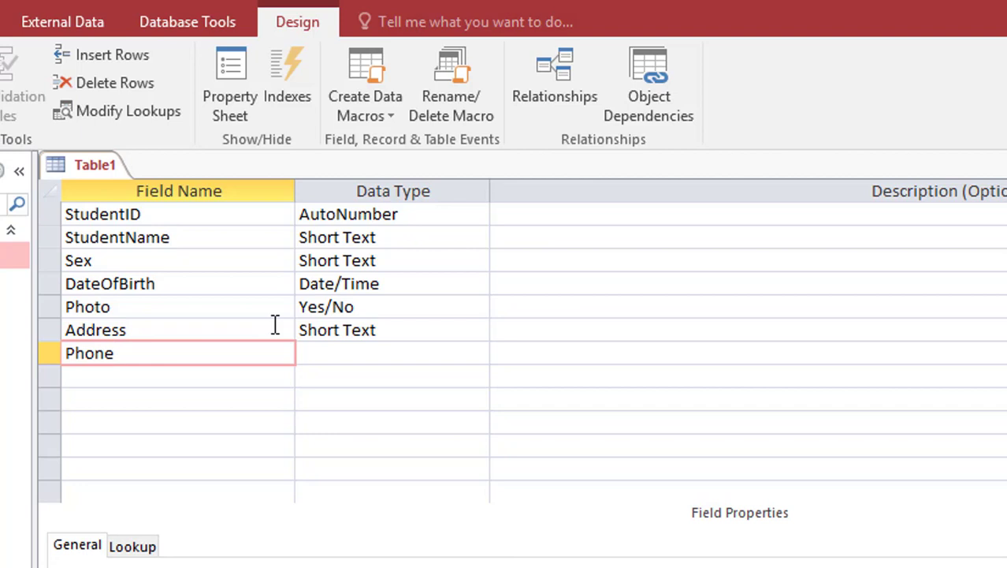
key(Tab)
key(Tab)
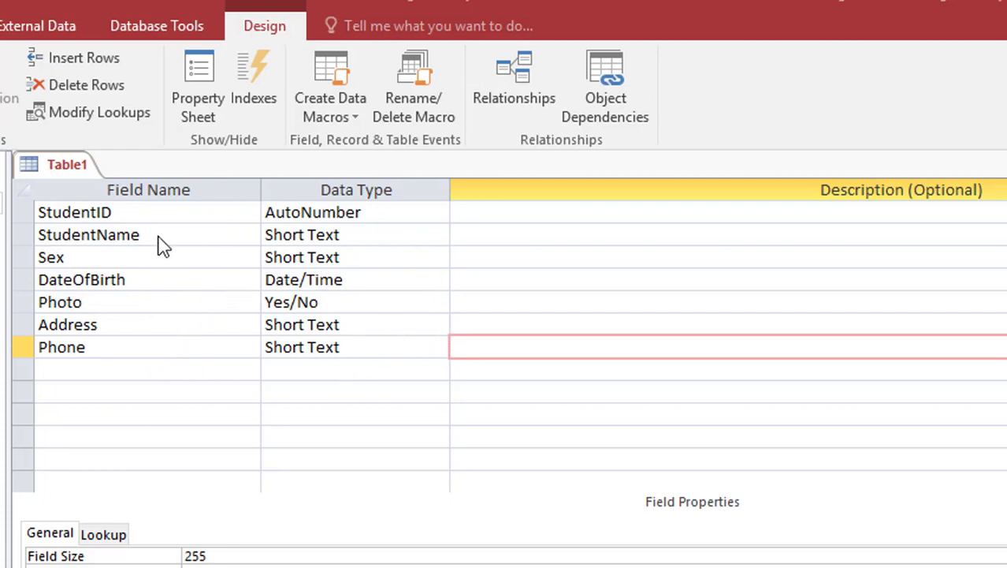
Start saving the table, try the name TableStudent, and decline to replace the existing table of that name.
right_click(71, 175)
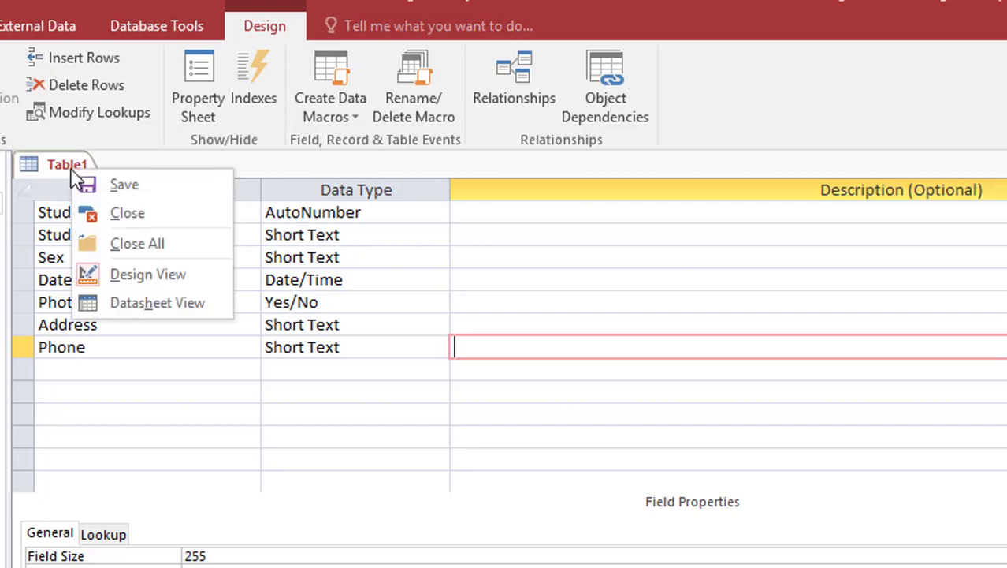
click(101, 188)
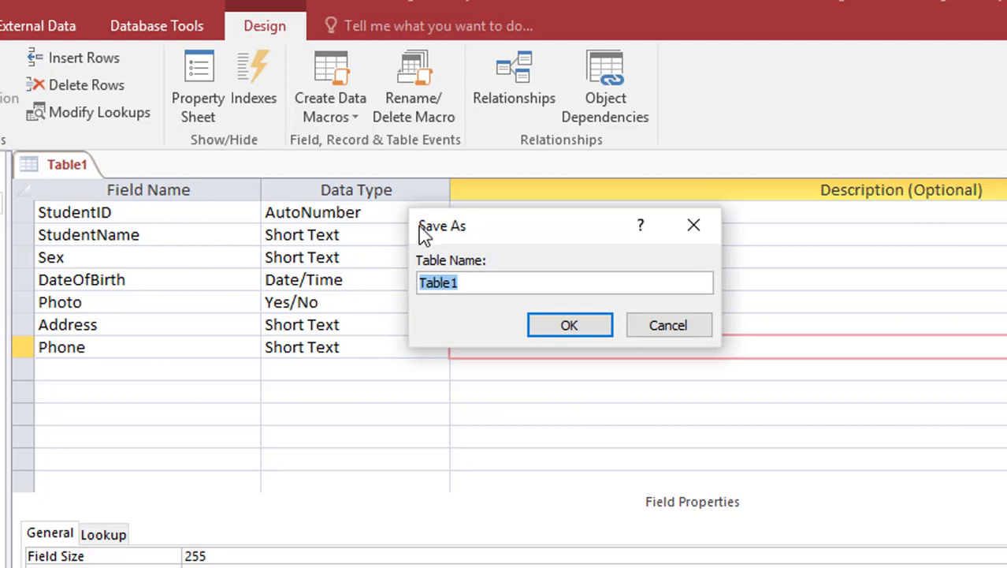
drag(420, 232, 363, 236)
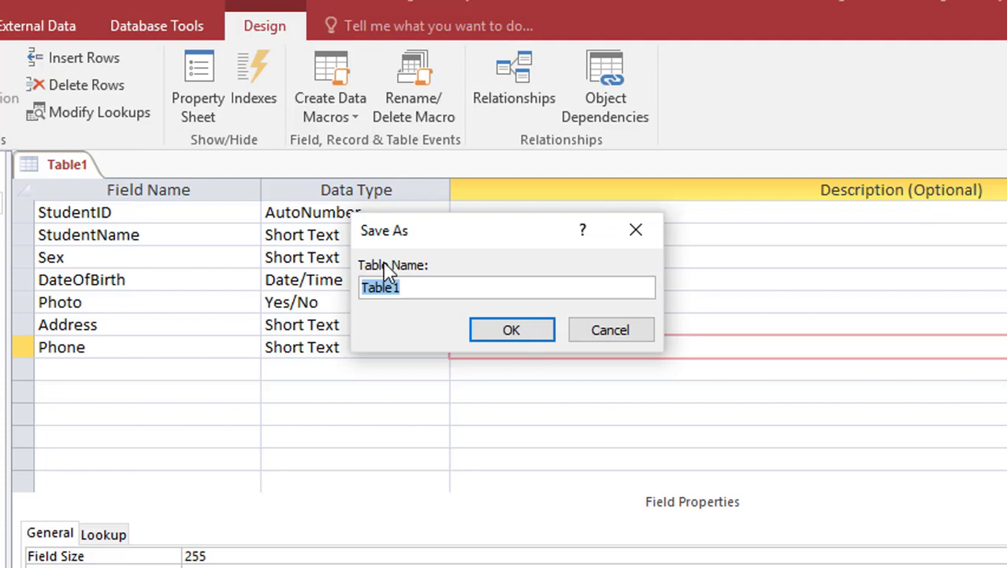
text(TableStudent)
click(520, 331)
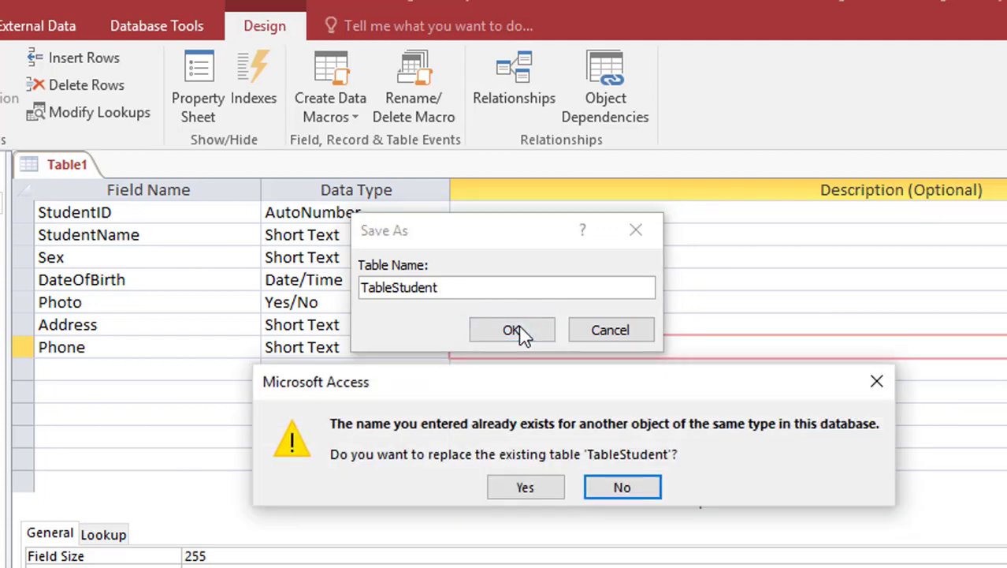
drag(411, 387, 361, 310)
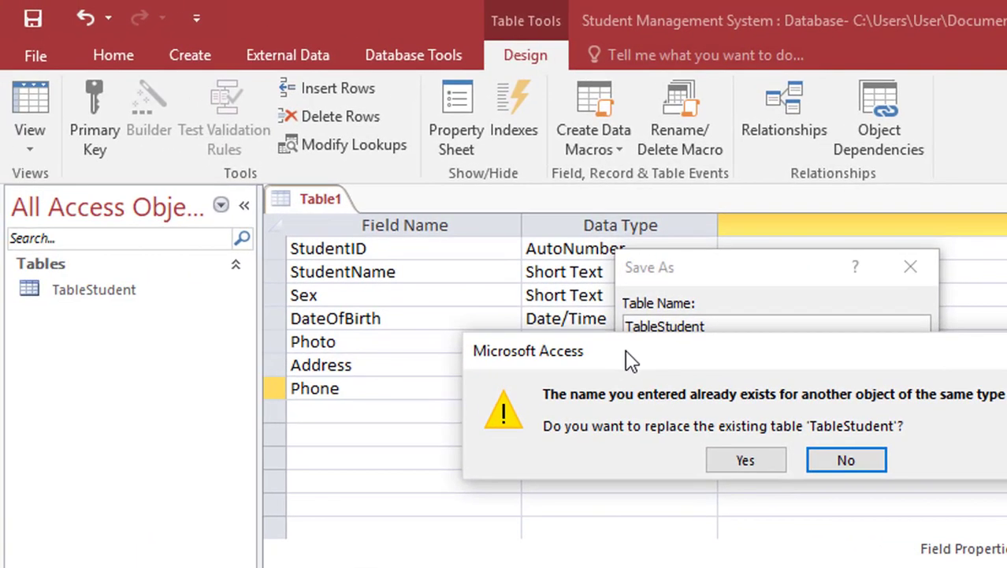
drag(631, 359, 635, 397)
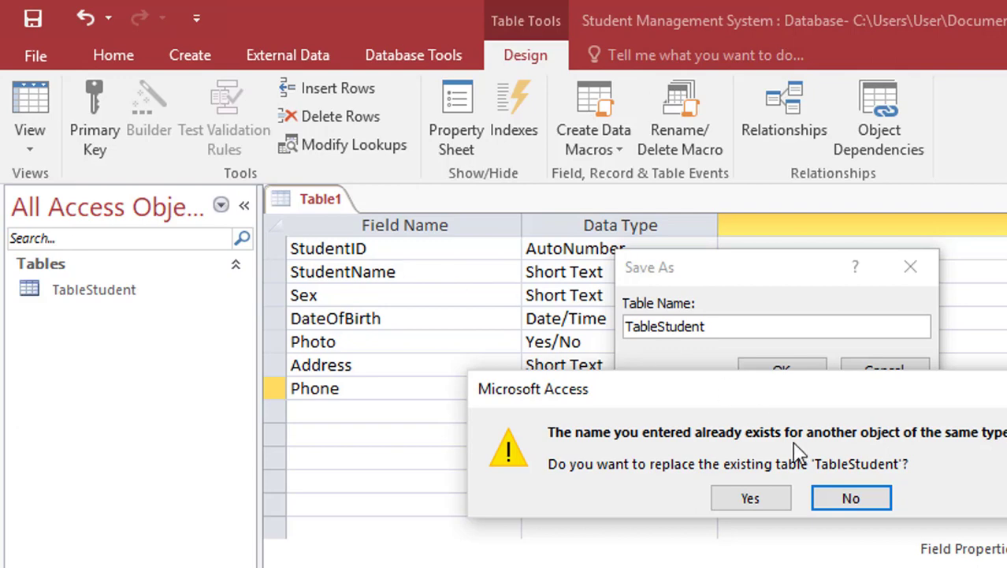
click(853, 495)
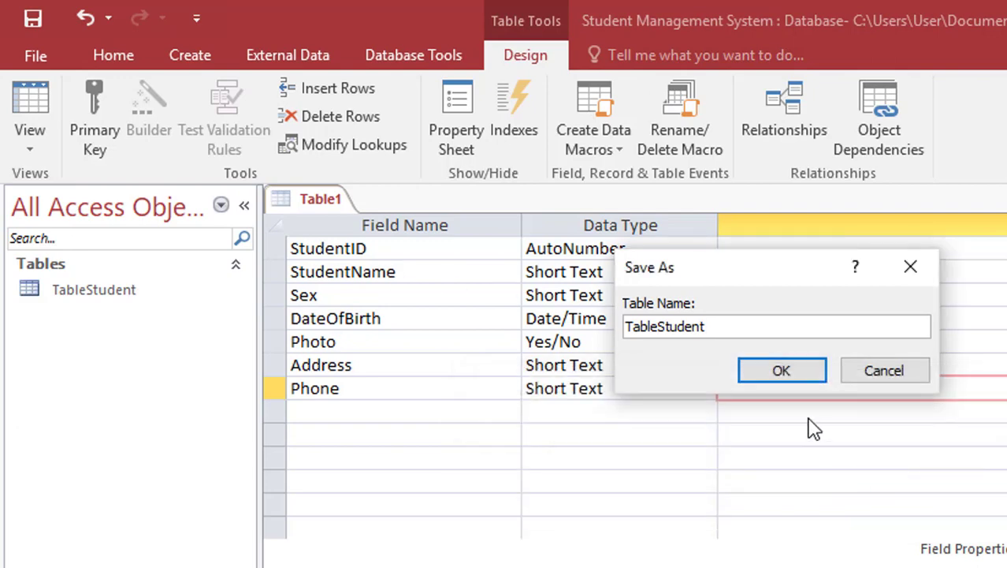
Save the table under the name TblStudent without creating a primary key.
text(1)
key(BackSpace)
key(BackSpace)
key(BackSpace)
key(BackSpace)
key(BackSpace)
key(BackSpace)
key(BackSpace)
key(BackSpace)
key(BackSpace)
key(BackSpace)
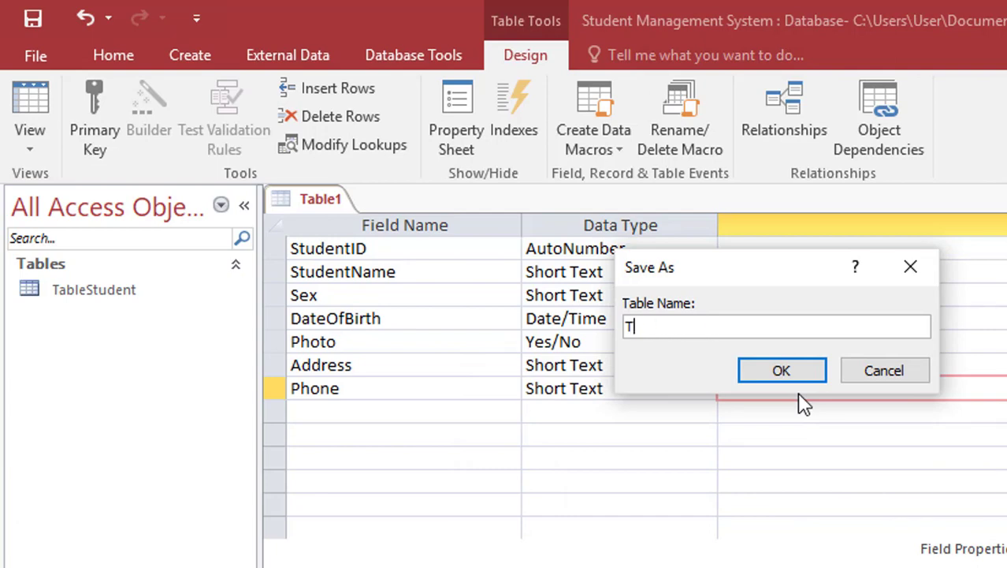
text(blStudent)
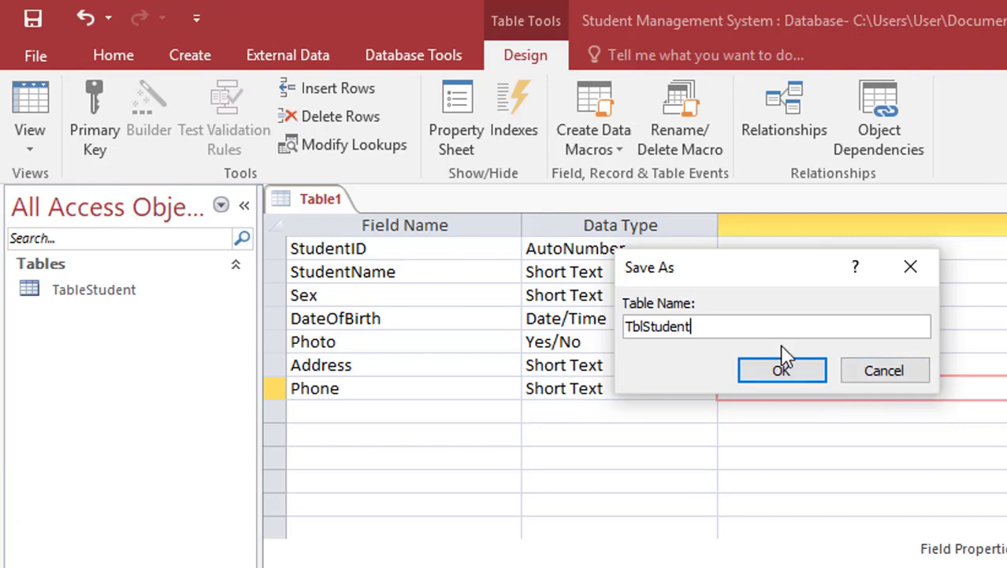
click(787, 380)
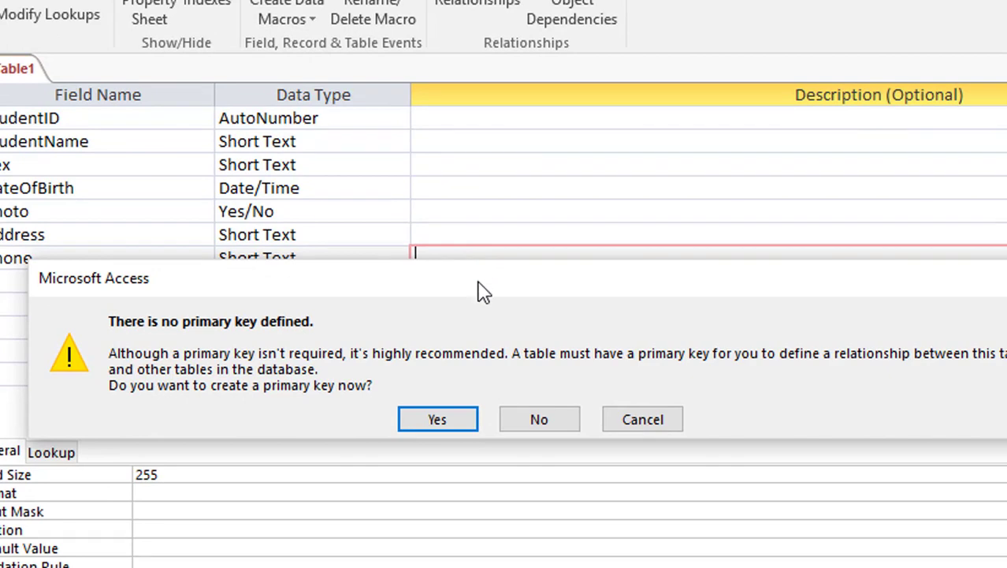
drag(484, 292, 477, 183)
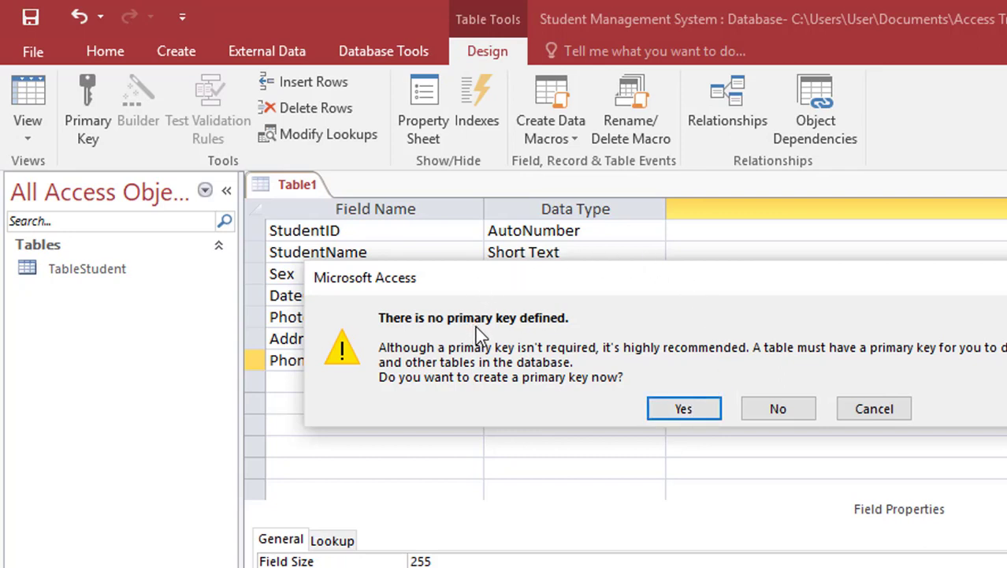
click(777, 413)
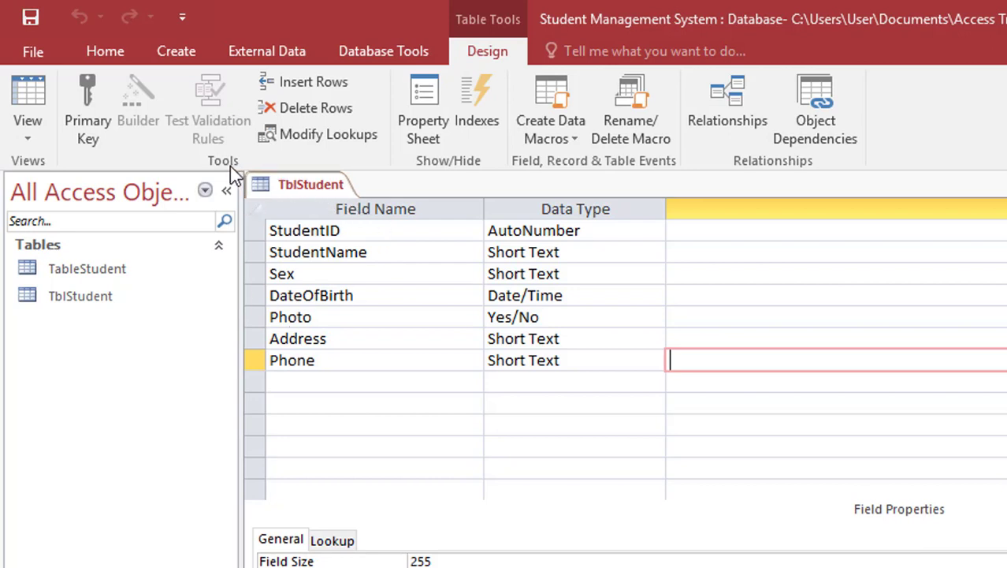
Switch TblStudent to Datasheet view, back to Design view, and finally to Datasheet view again.
click(28, 94)
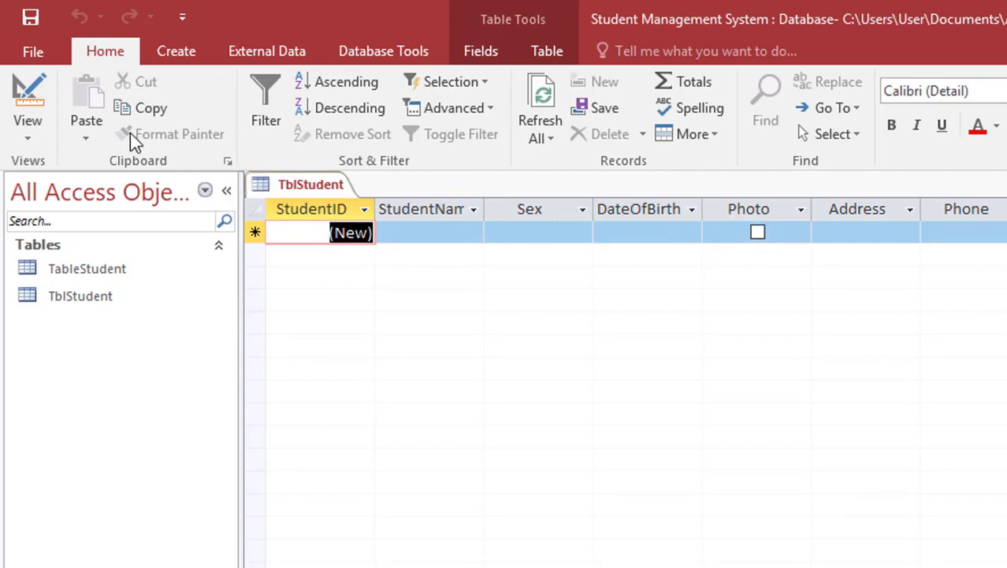
click(29, 92)
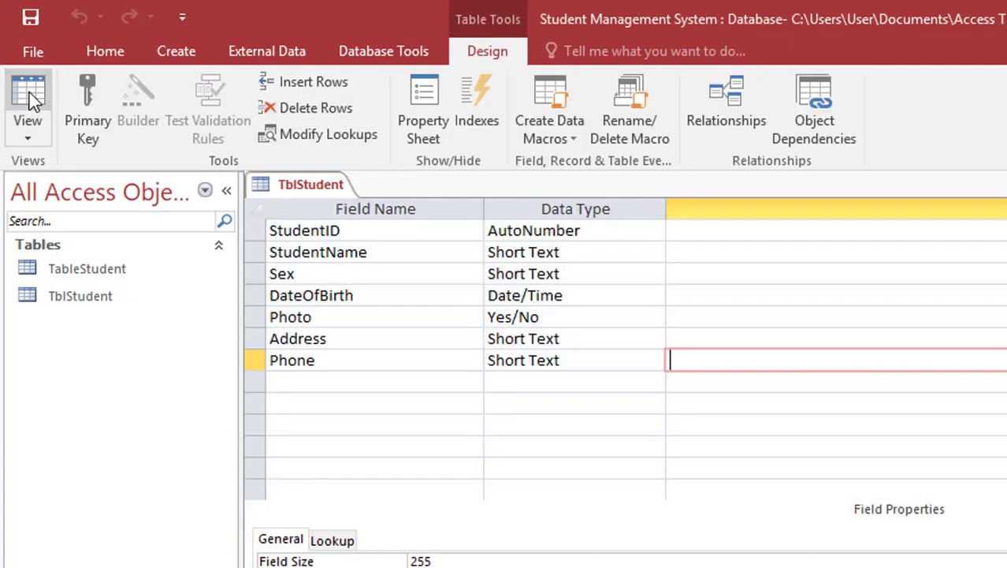
click(30, 92)
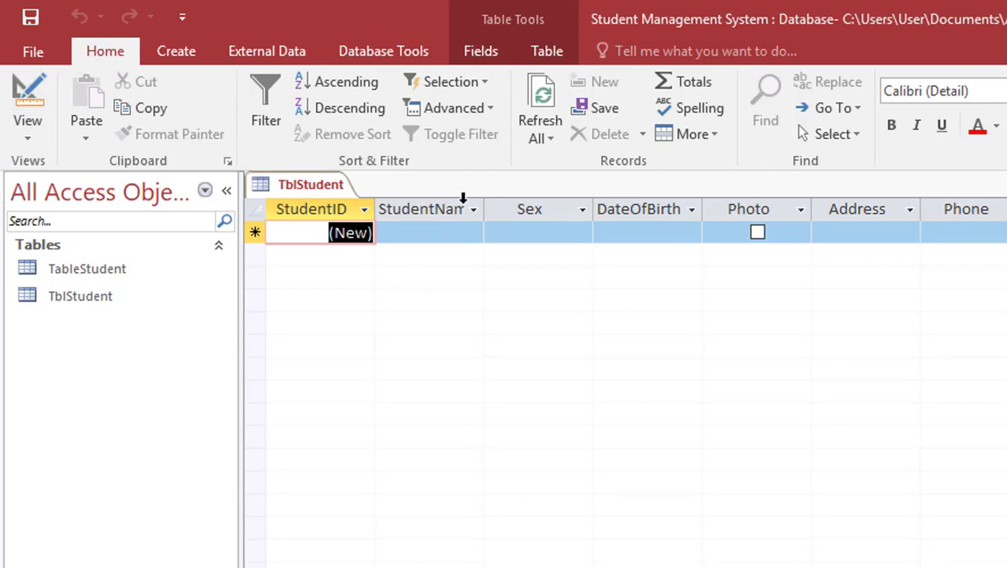
Fill the first TblStudent record with the student's name, Sex M, date of birth, a ticked Photo box and the address.
click(448, 238)
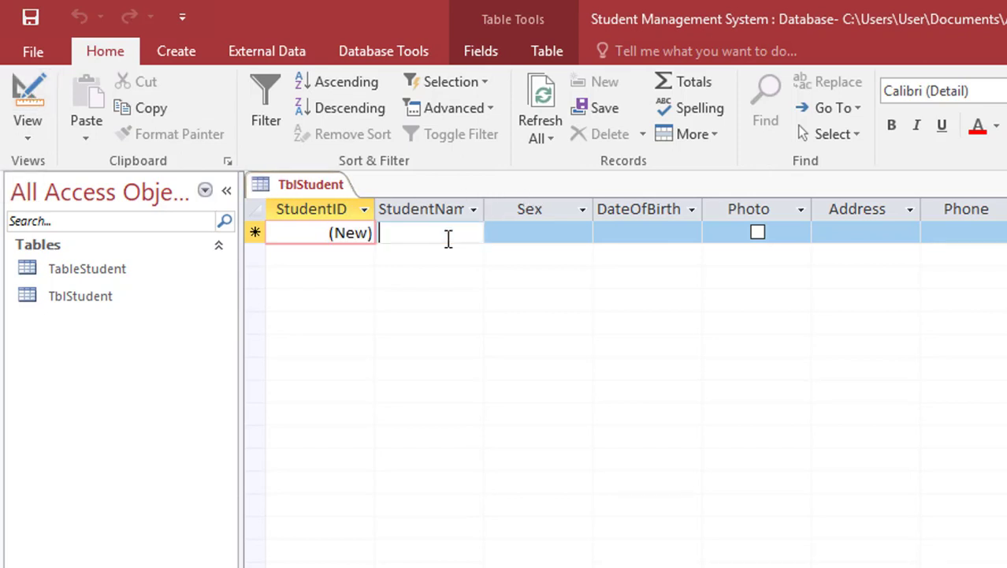
text(Sok)
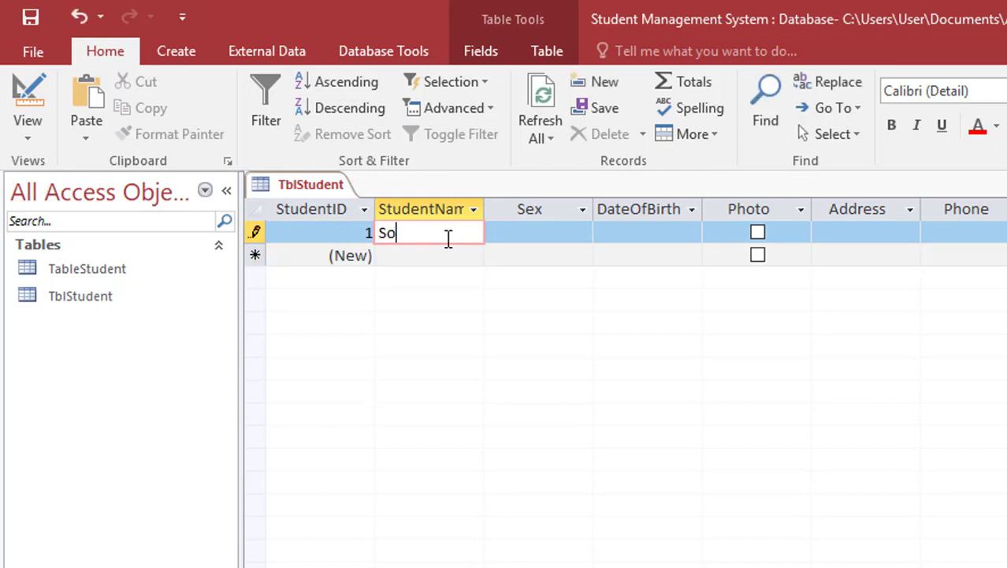
key(Tab)
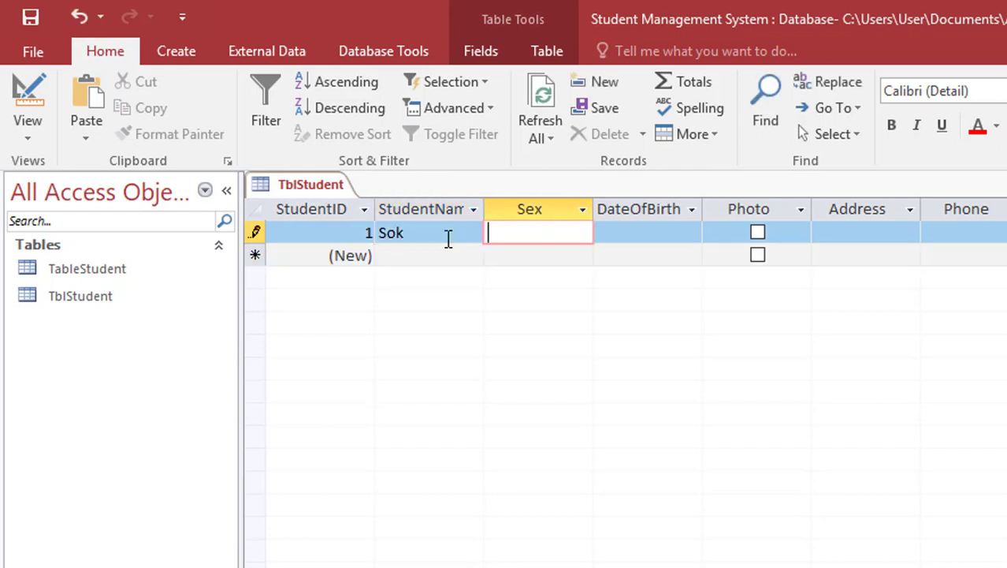
text(M)
key(Tab)
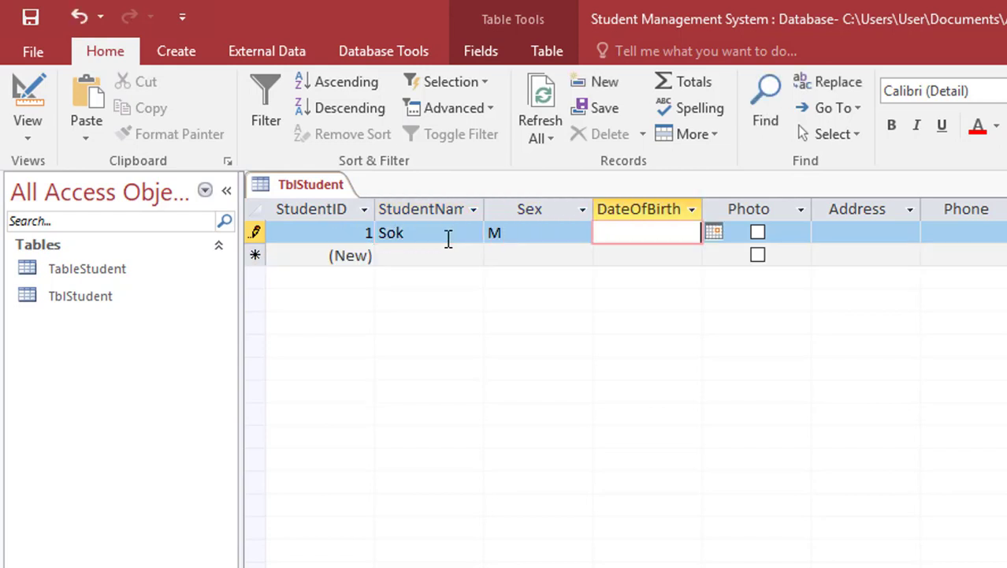
click(714, 237)
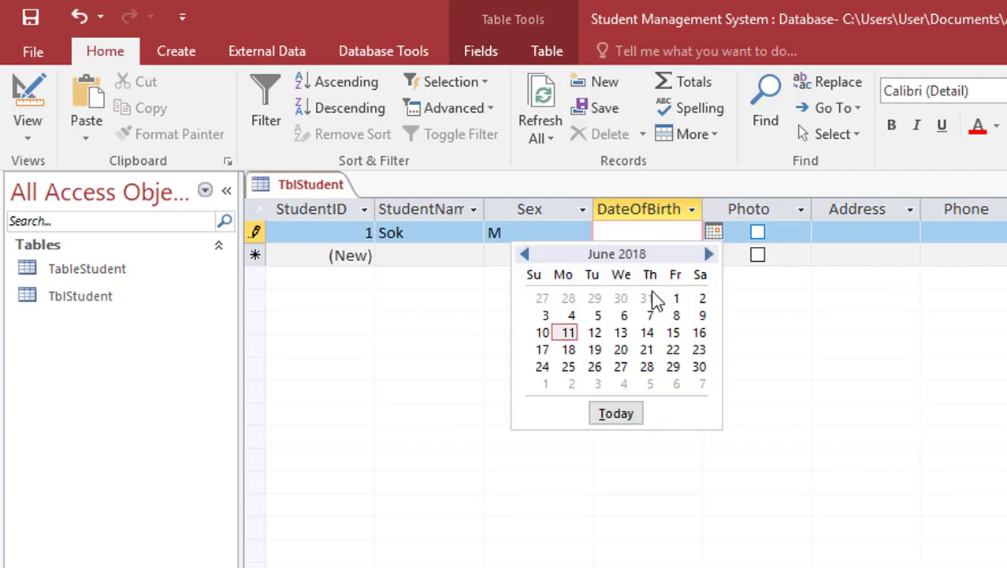
click(647, 317)
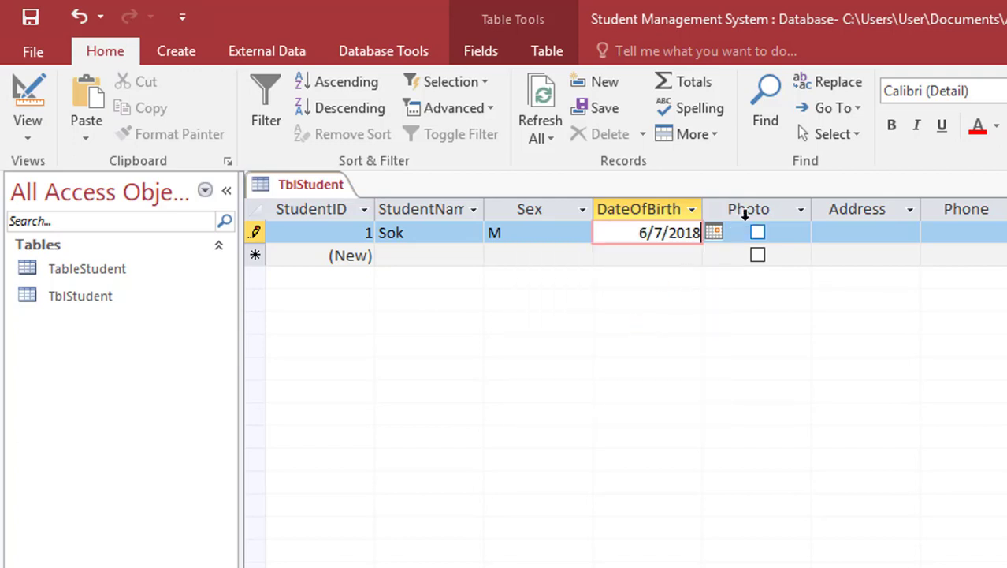
click(763, 233)
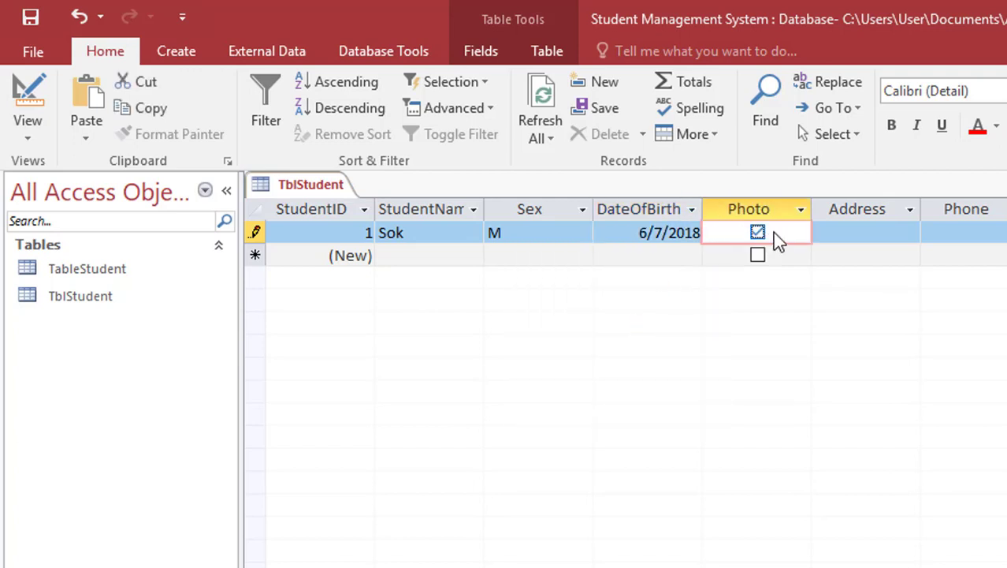
click(859, 232)
text(BB)
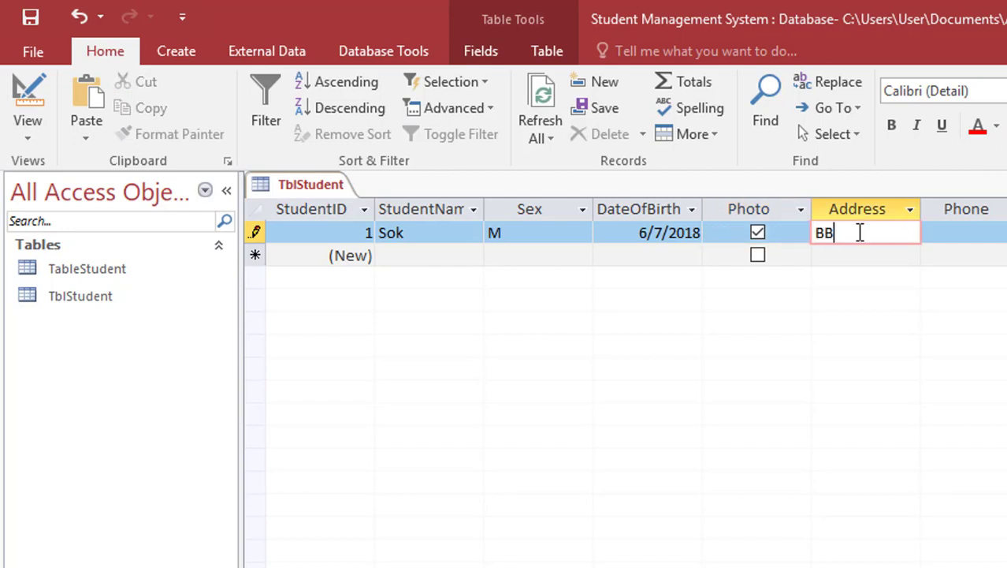
Start a second TblStudent record with the student's name and Sex F.
click(445, 250)
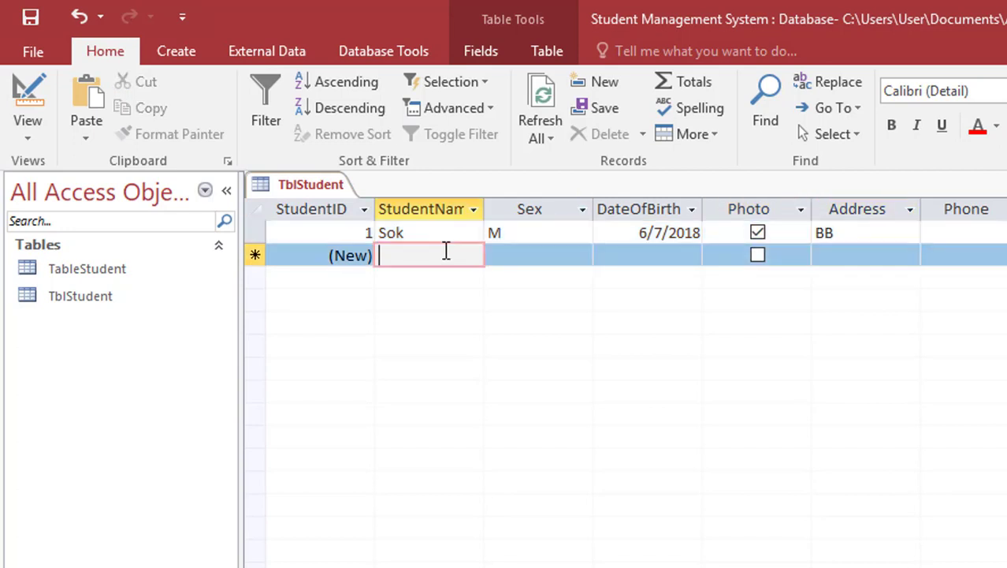
text(ya)
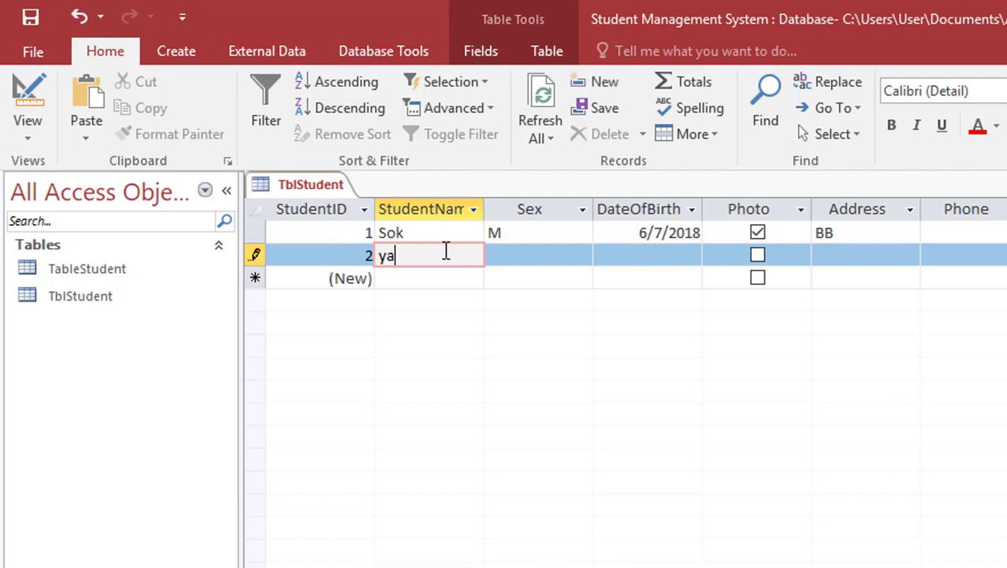
text(r)
text(a)
key(Tab)
text(F)
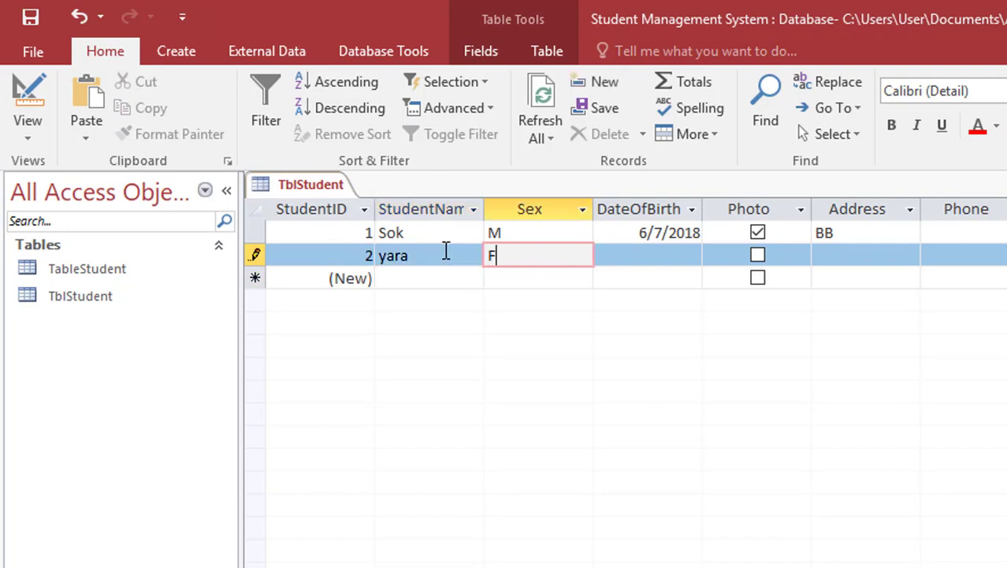
key(Tab)
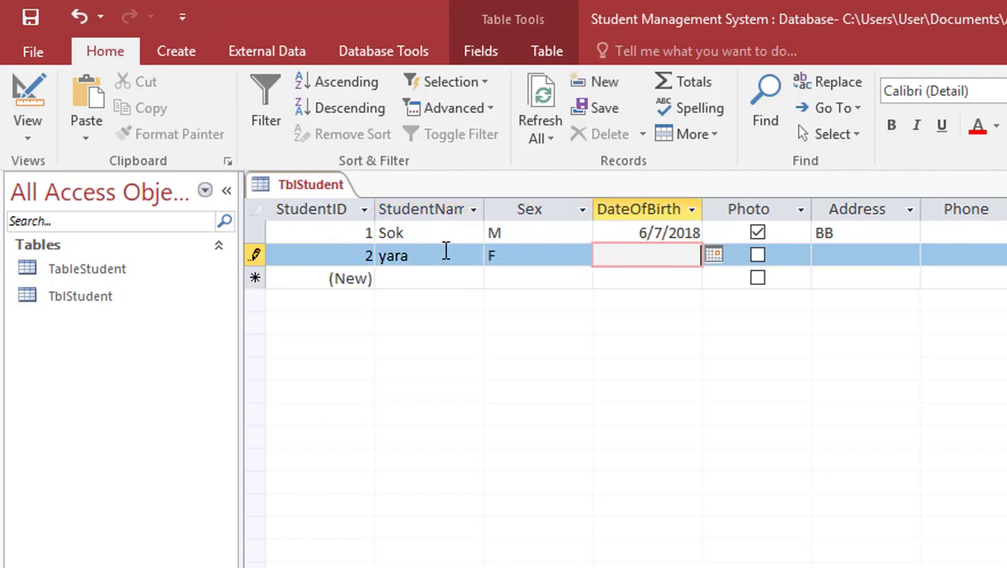
click(541, 233)
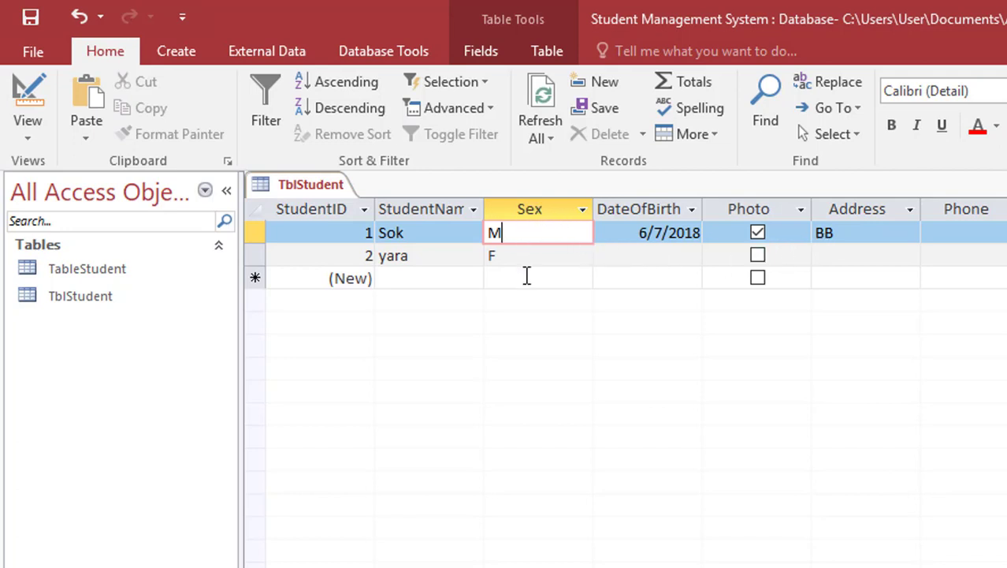
click(897, 229)
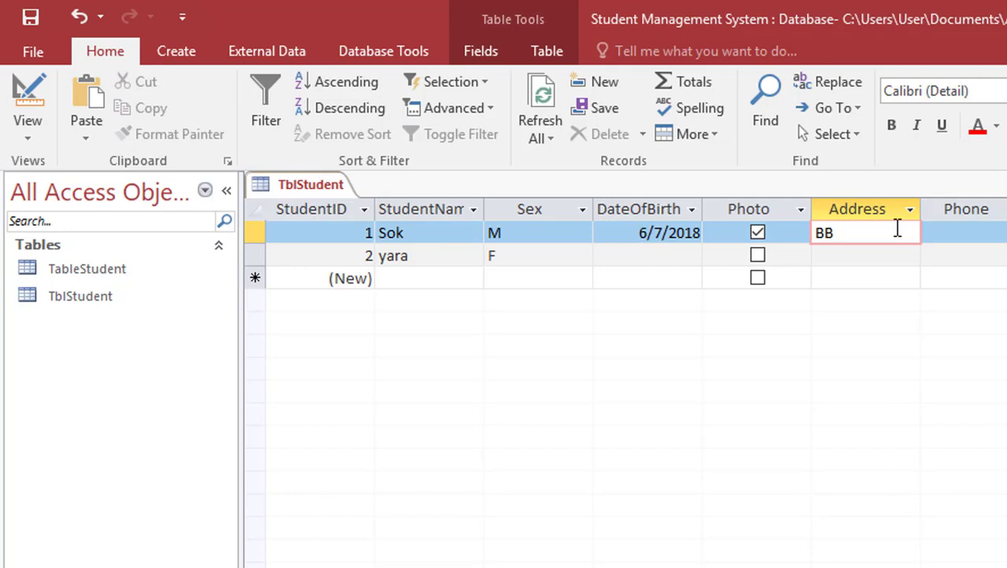
click(552, 232)
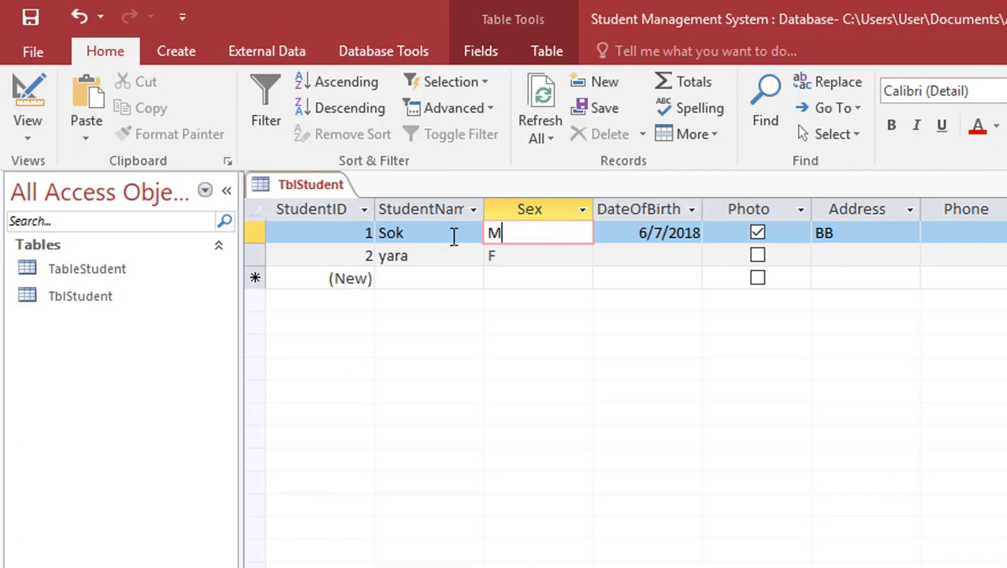
Switch TblStudent to Design view and start a Lookup Wizard for the Sex field that uses manually entered values.
click(33, 82)
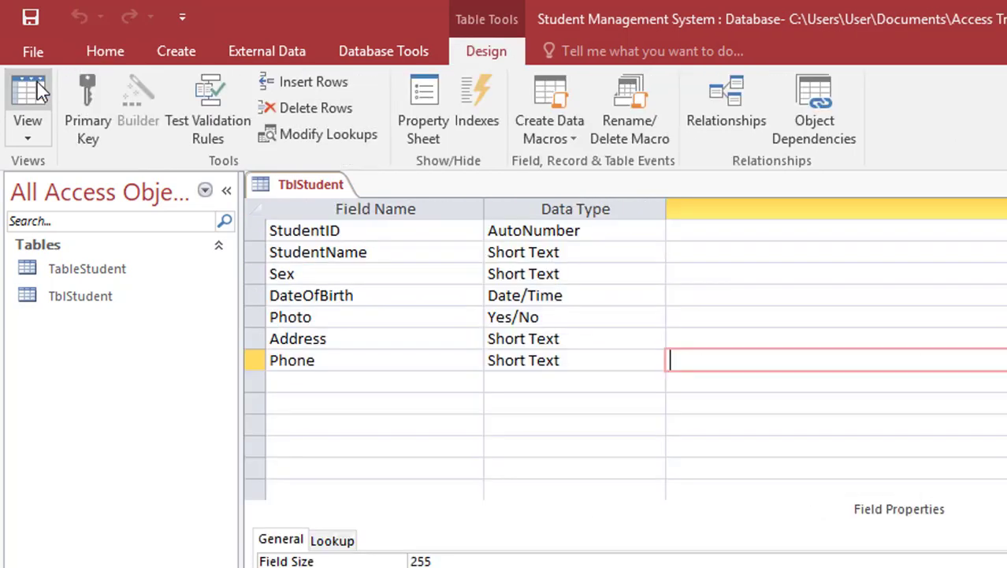
click(308, 273)
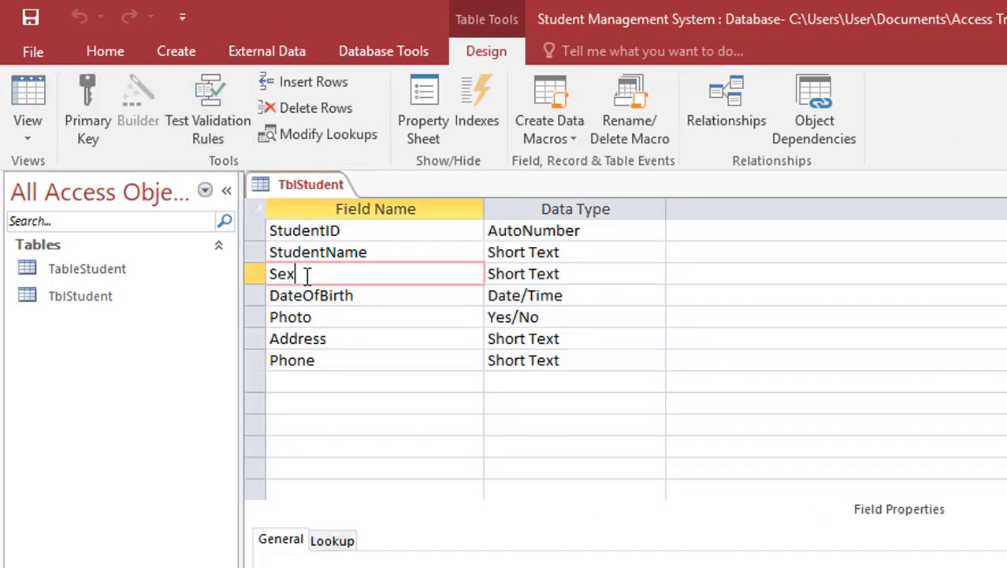
click(561, 274)
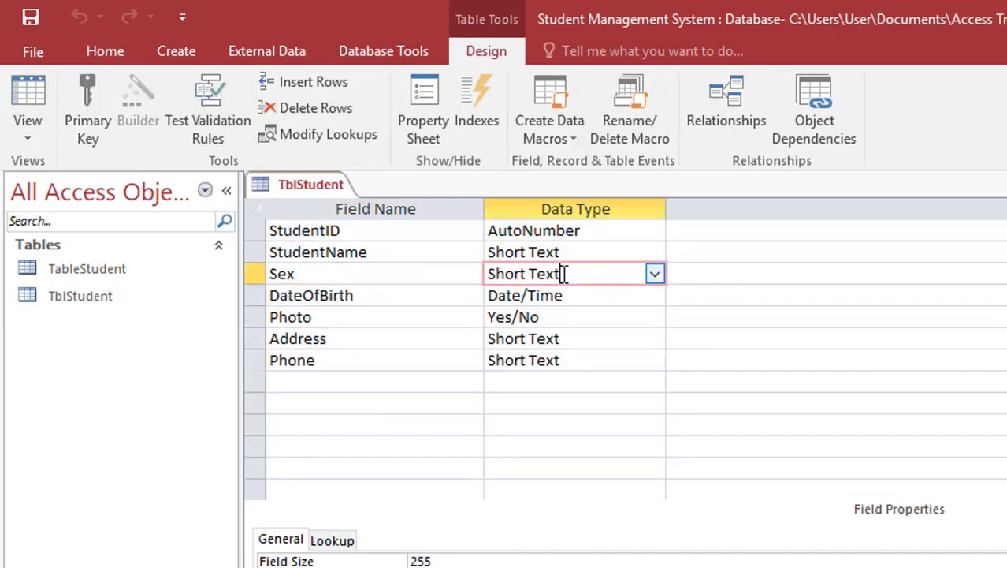
click(658, 283)
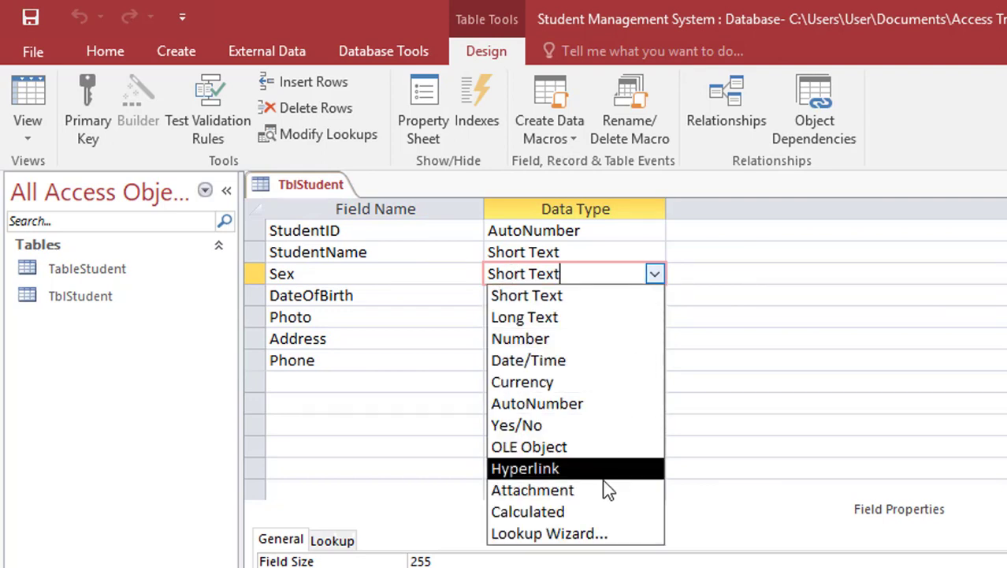
click(607, 533)
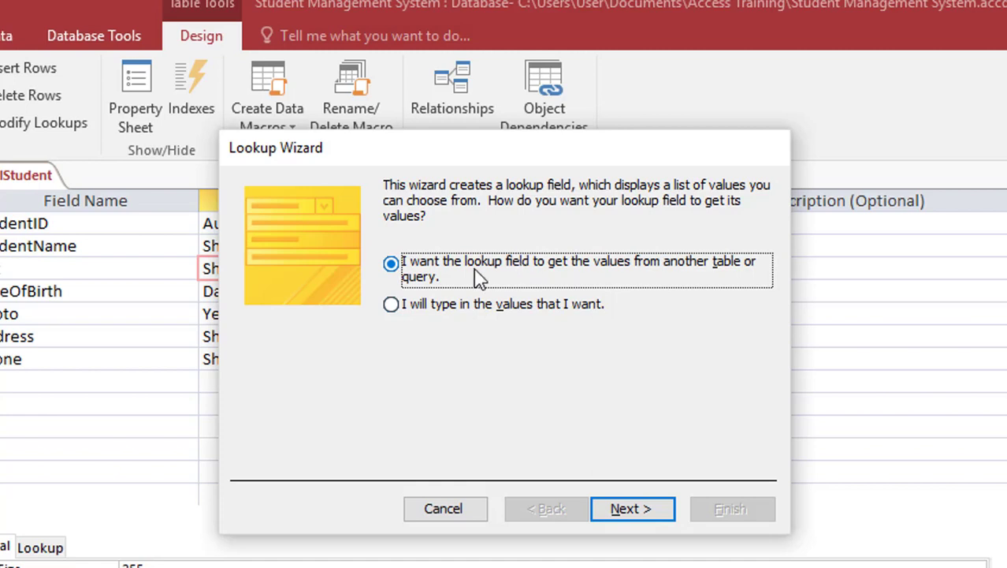
click(394, 314)
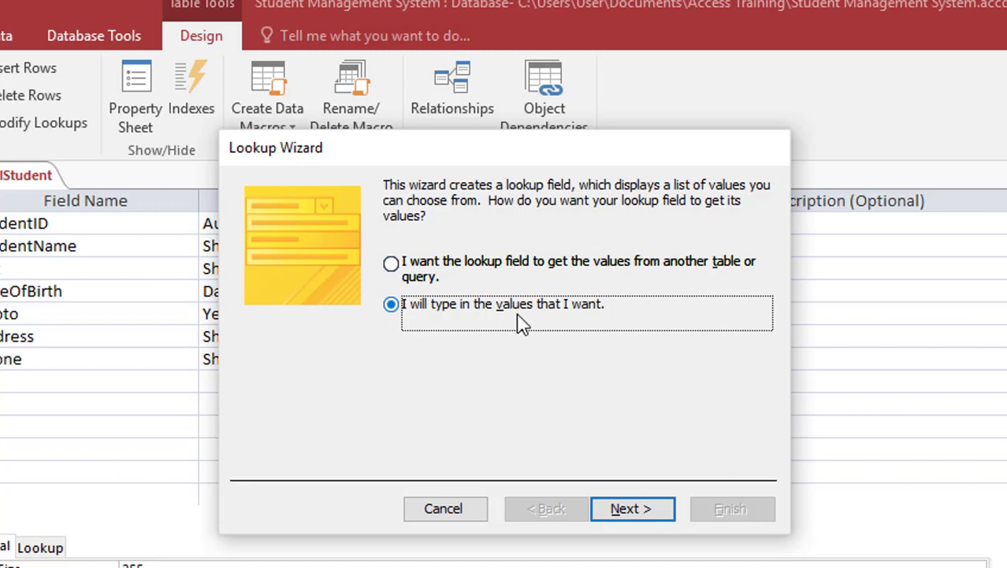
click(632, 517)
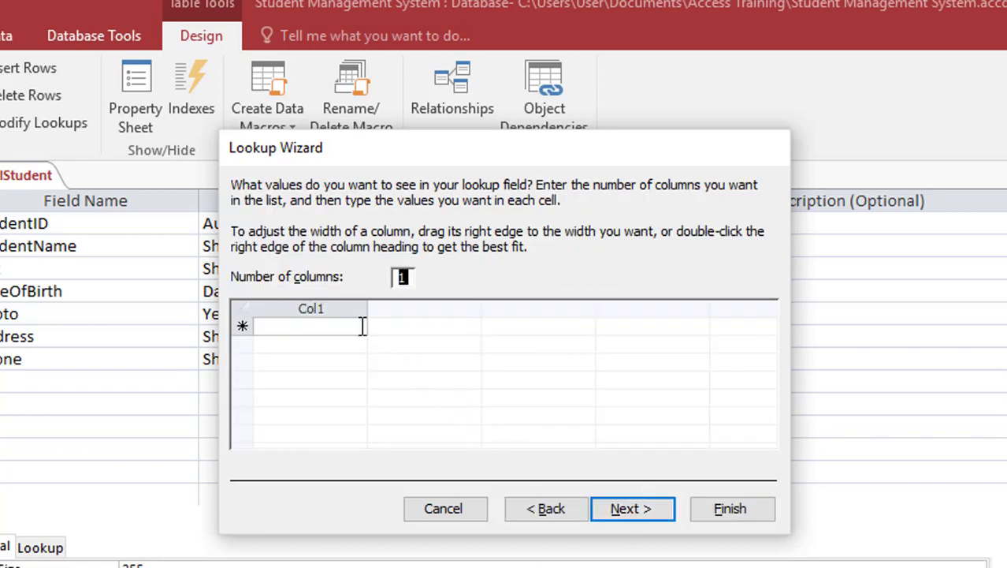
Enter F and M as the Sex lookup values and finish the wizard, keeping the label Sex.
click(361, 325)
text(Fe)
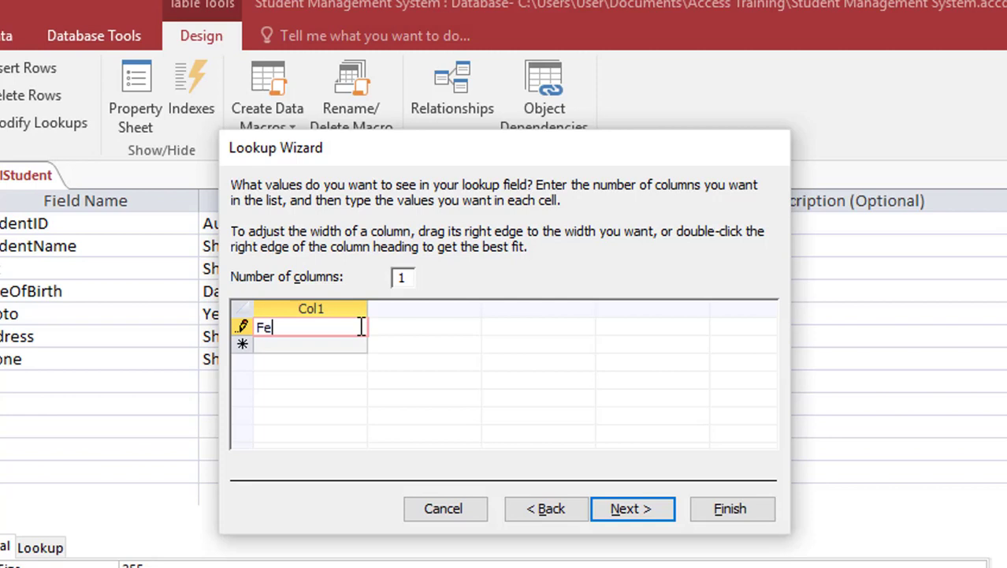
key(BackSpace)
click(328, 342)
text(M)
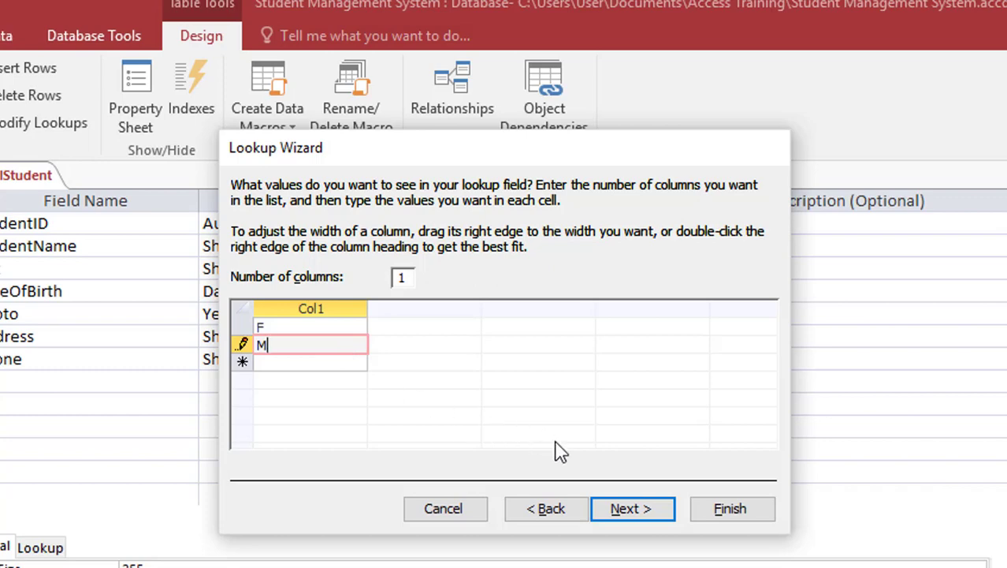
click(622, 499)
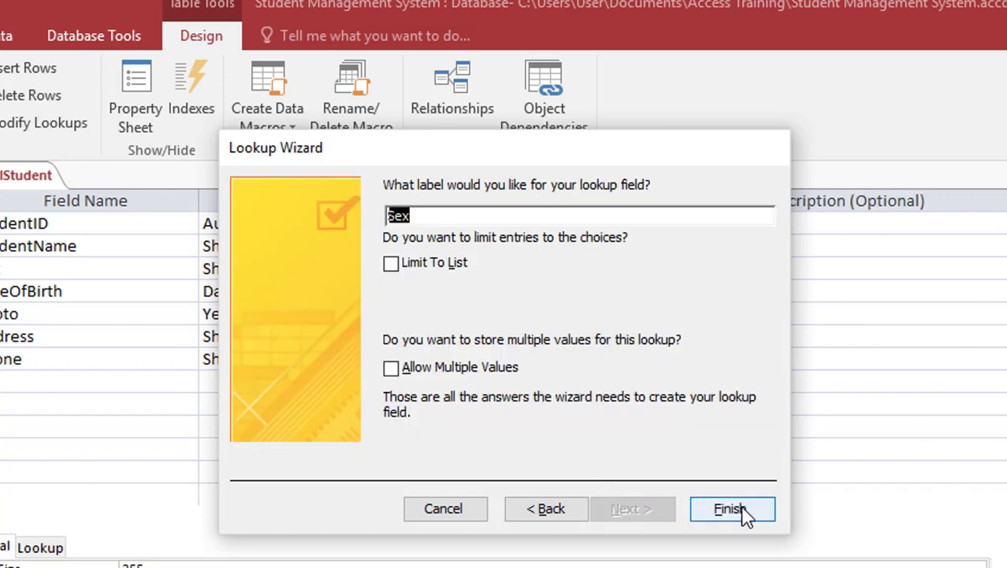
click(742, 511)
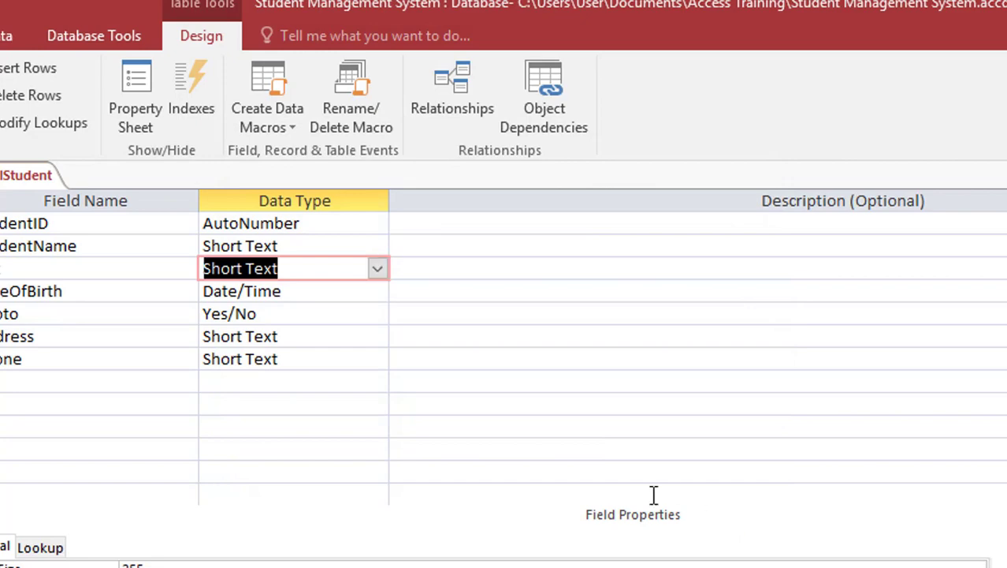
Start a Lookup Wizard for the Address field that uses manually entered values.
click(376, 336)
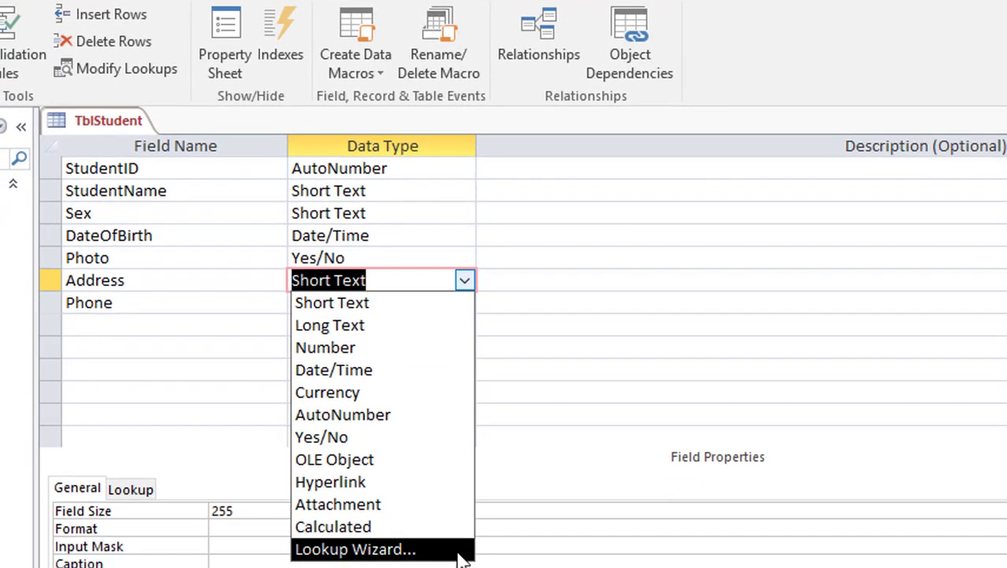
click(462, 554)
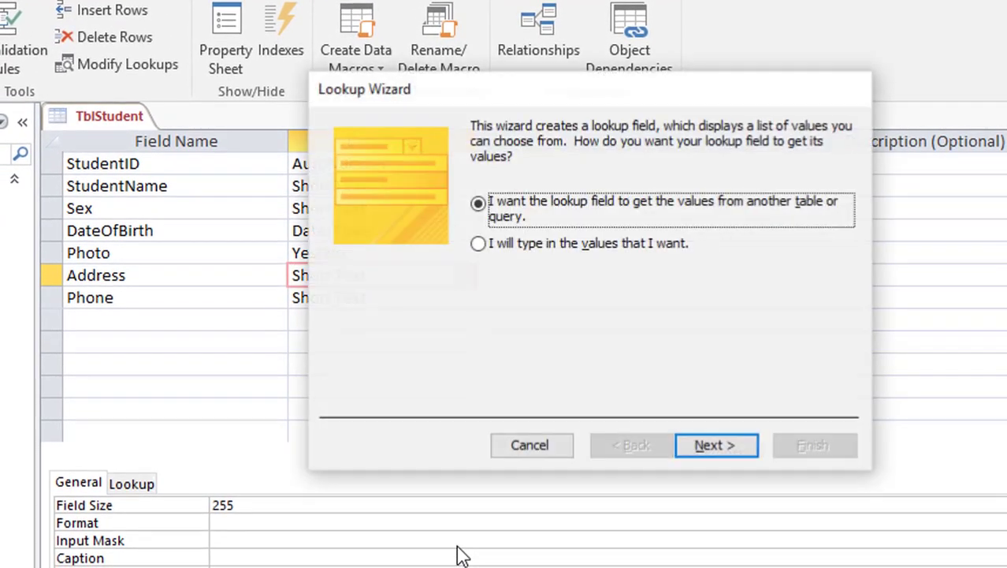
click(533, 251)
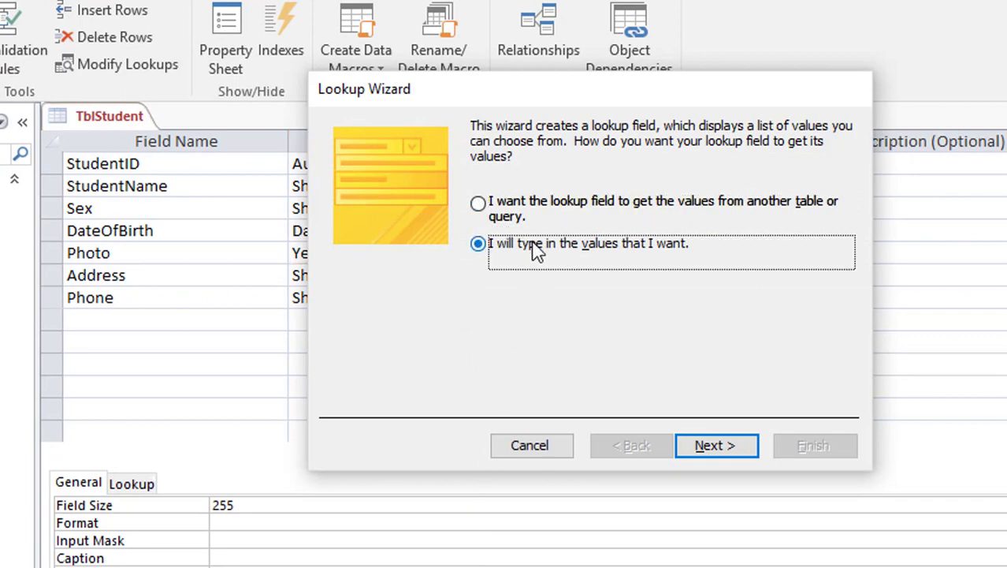
click(730, 459)
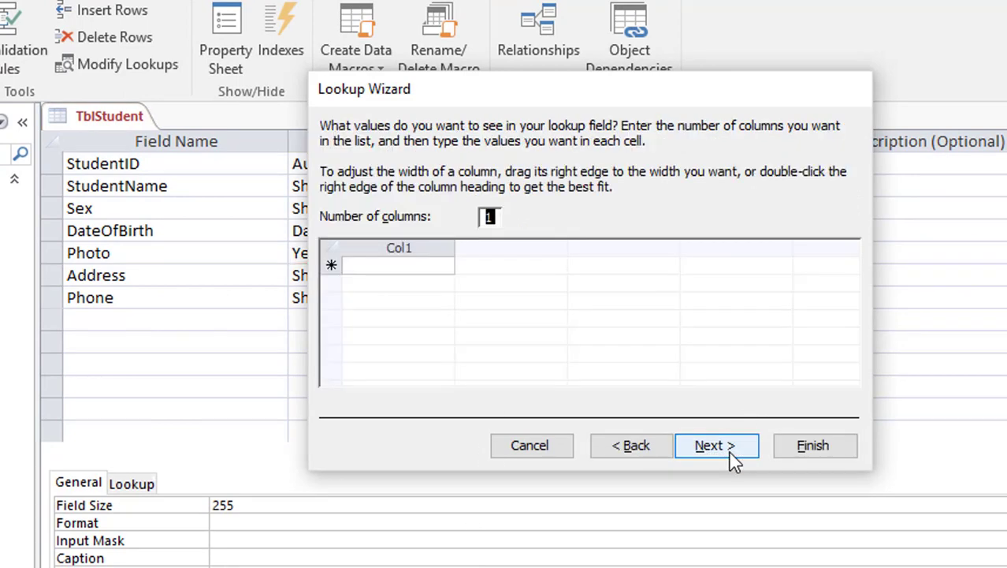
Enter Phnom Penh, Battambang and Pursat as the first three values of the Address lookup list.
click(404, 264)
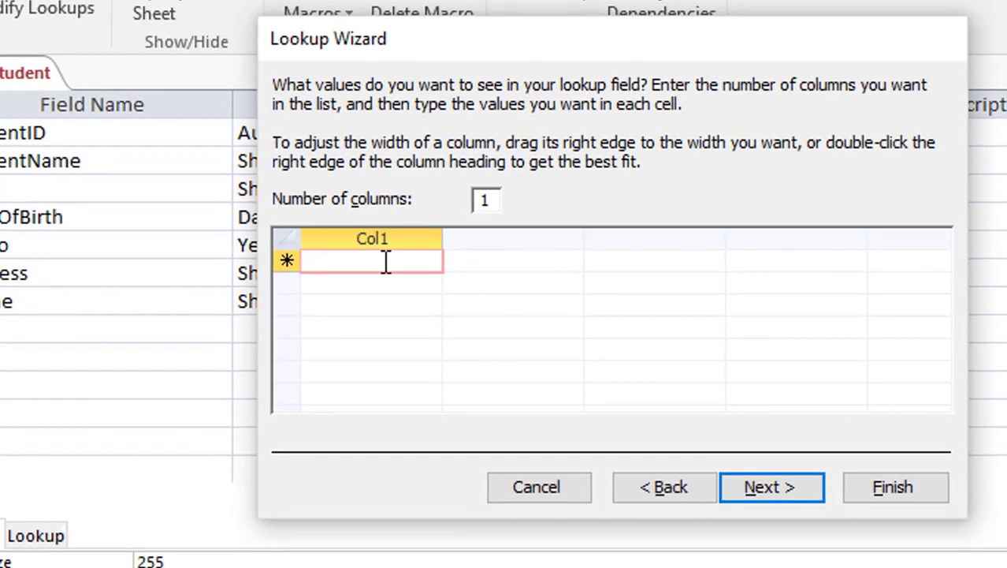
text(Pho)
key(BackSpace)
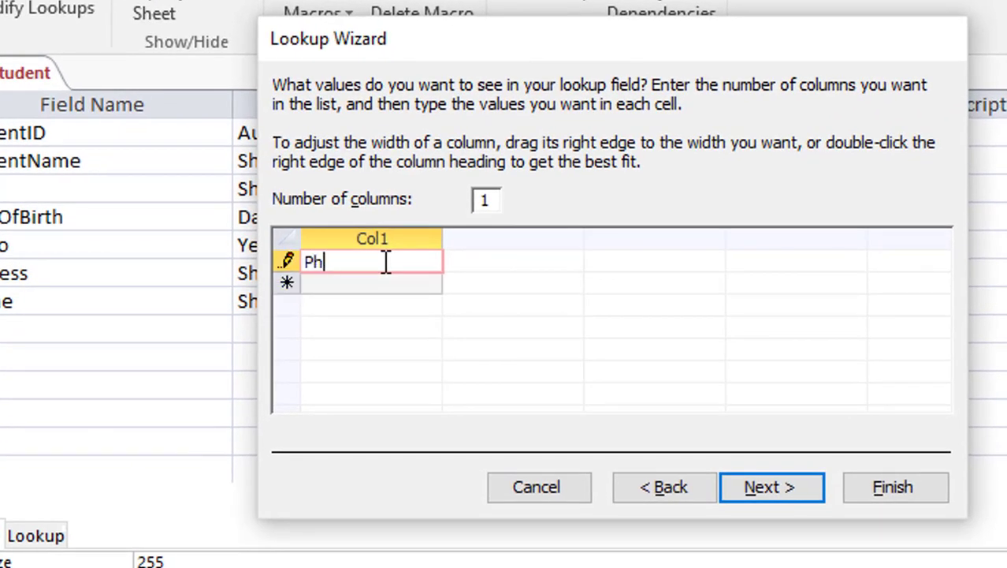
text(nom Penh)
key(Tab)
text(Bat)
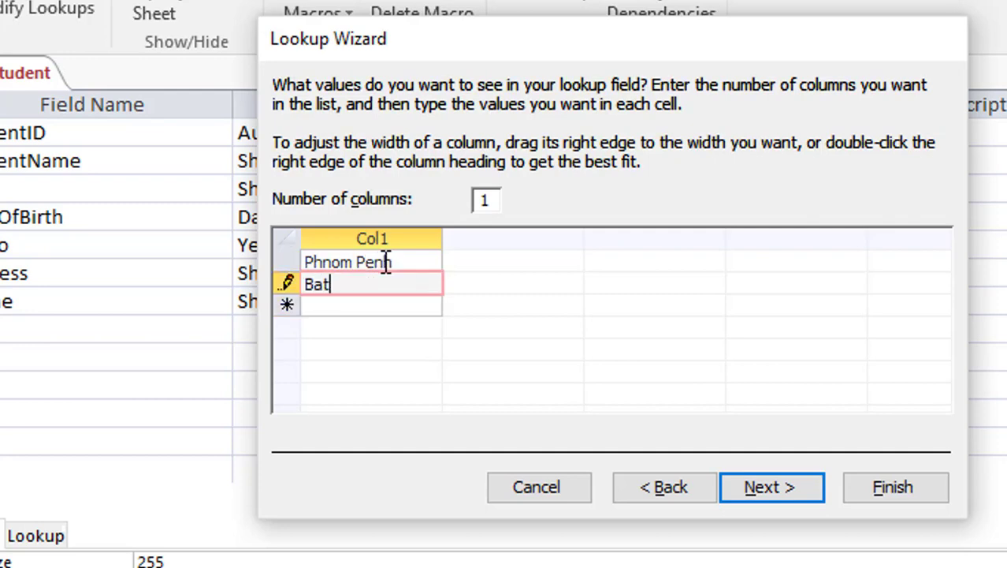
text(tambang)
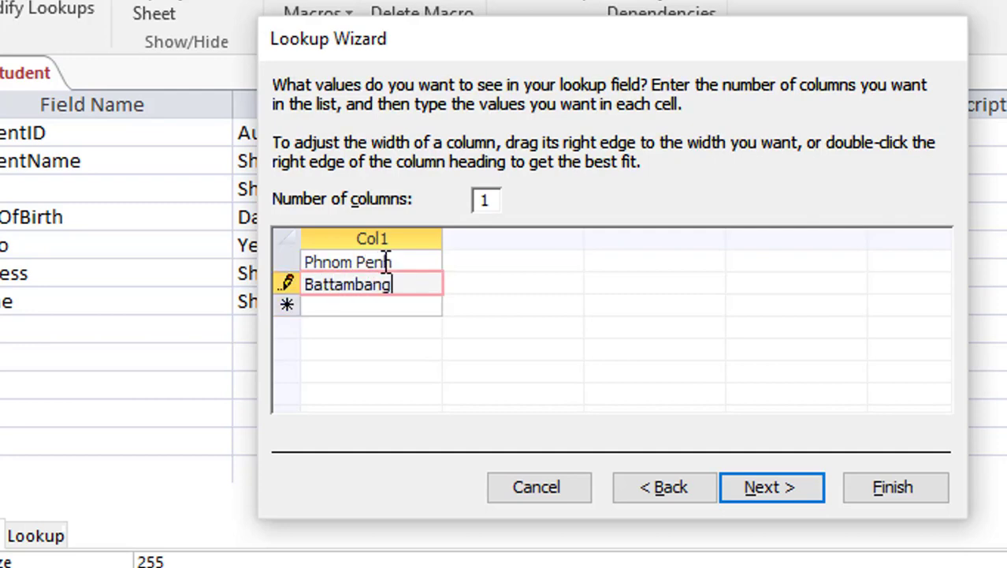
key(Tab)
text(Pursat)
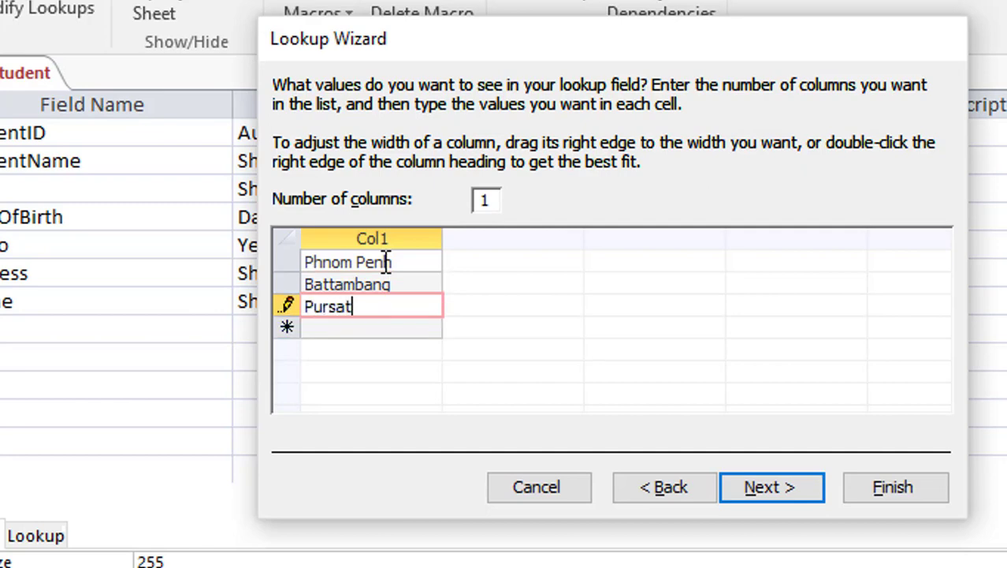
Add Seim Reap, Kompong Chhnang and Takeo to the Address lookup list and finish the wizard with the label Address.
key(Tab)
text(Sem)
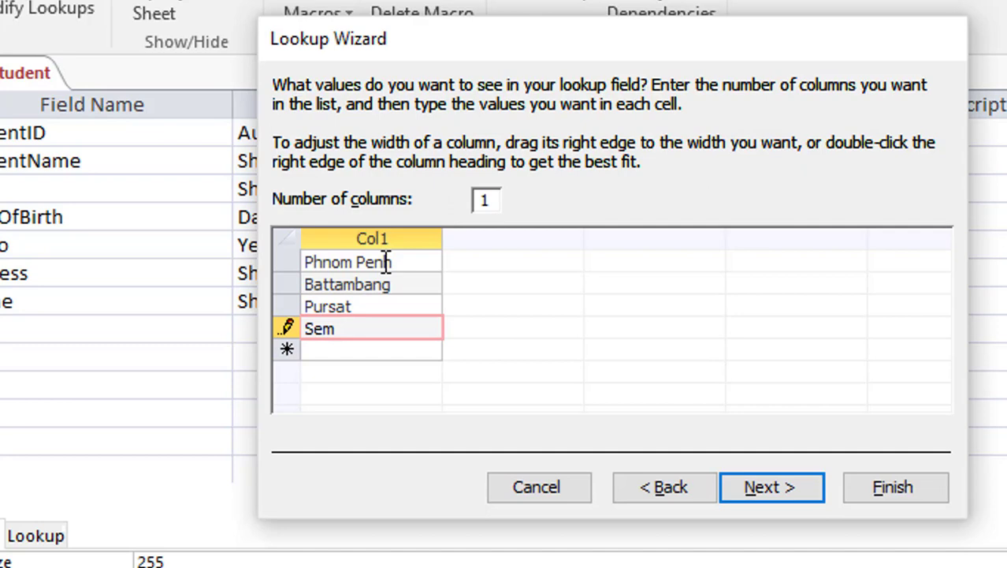
key(BackSpace)
text(im Reap)
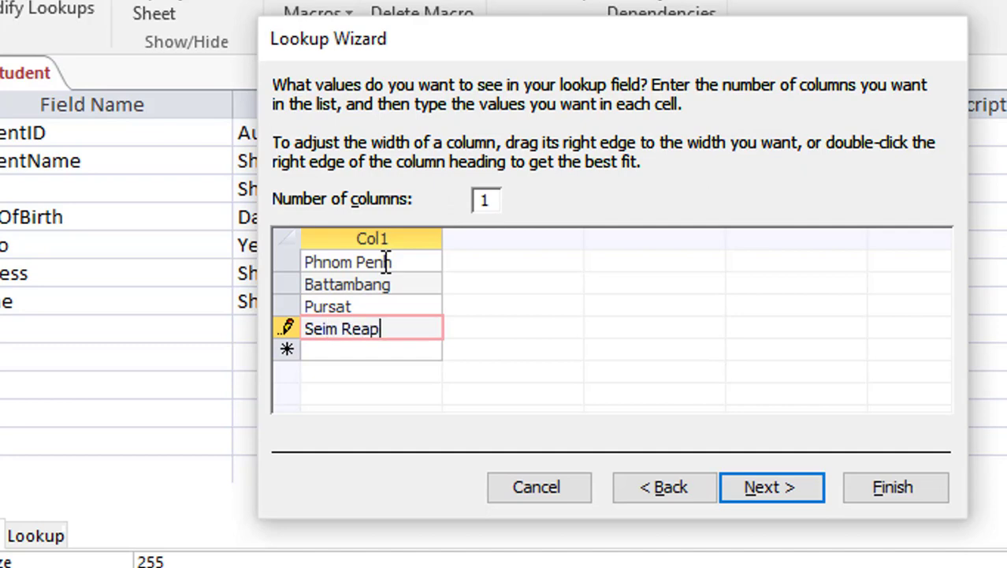
key(Tab)
text(KOm)
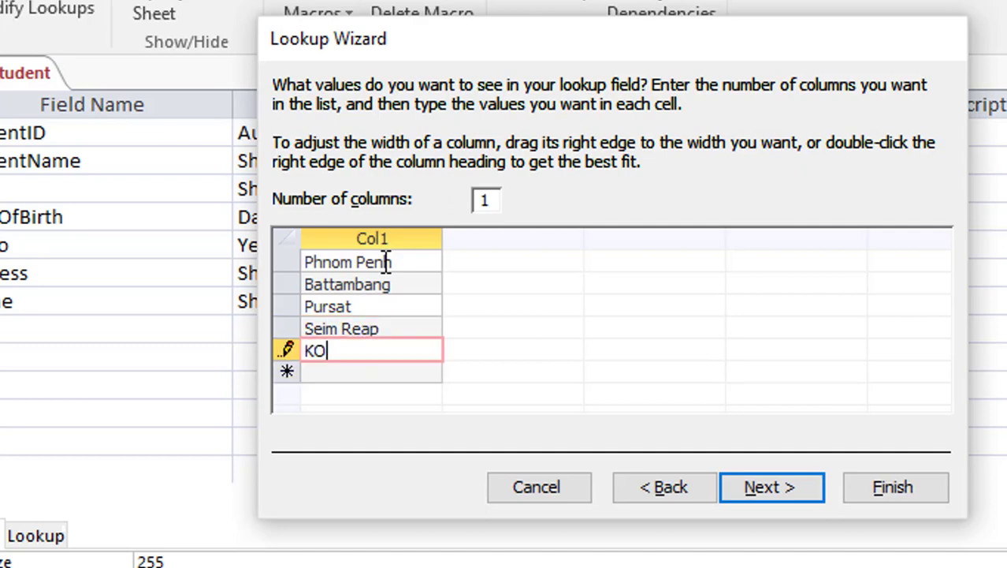
key(BackSpace)
key(BackSpace)
text(ompong Ch)
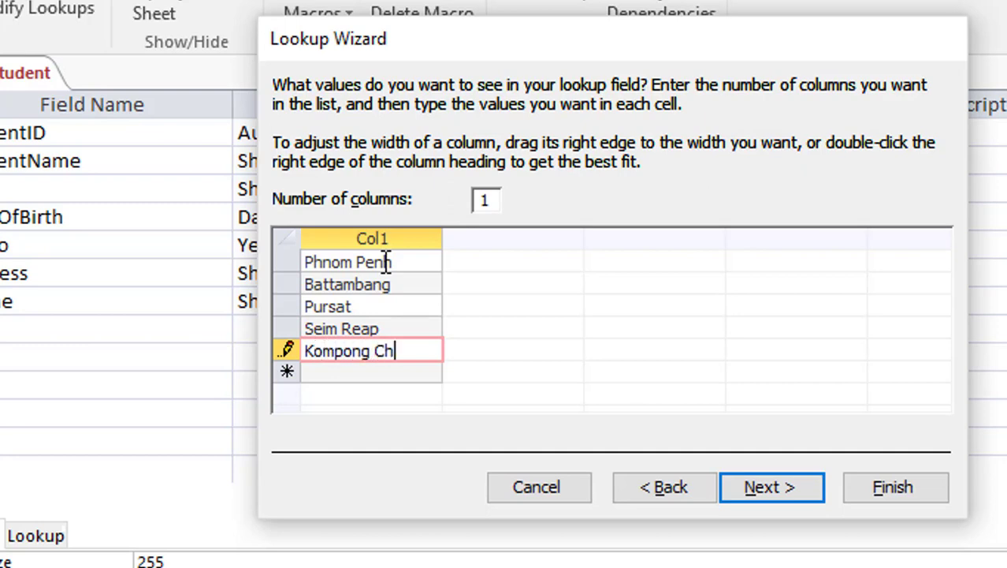
text(hnang)
key(Return)
text(Takeo)
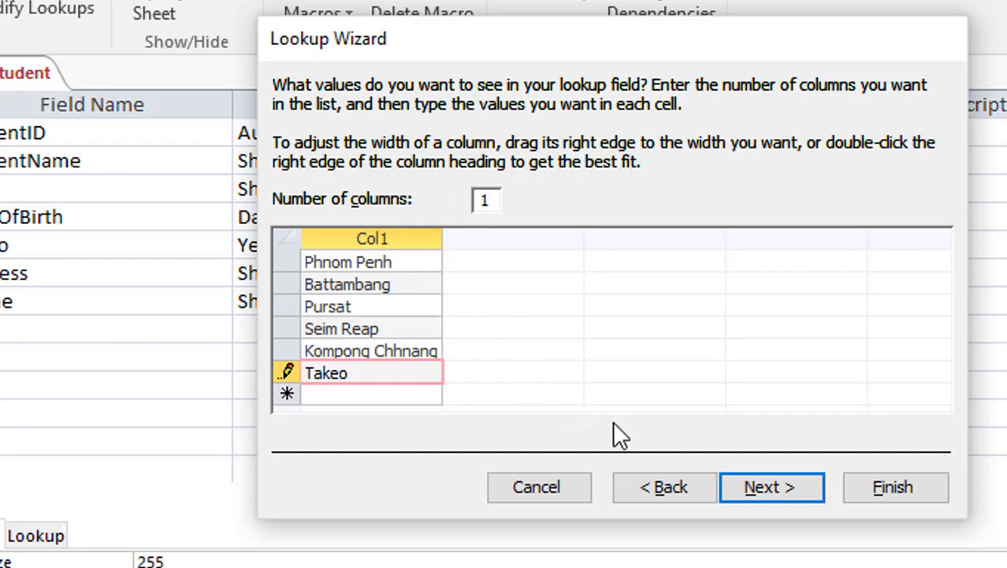
click(761, 487)
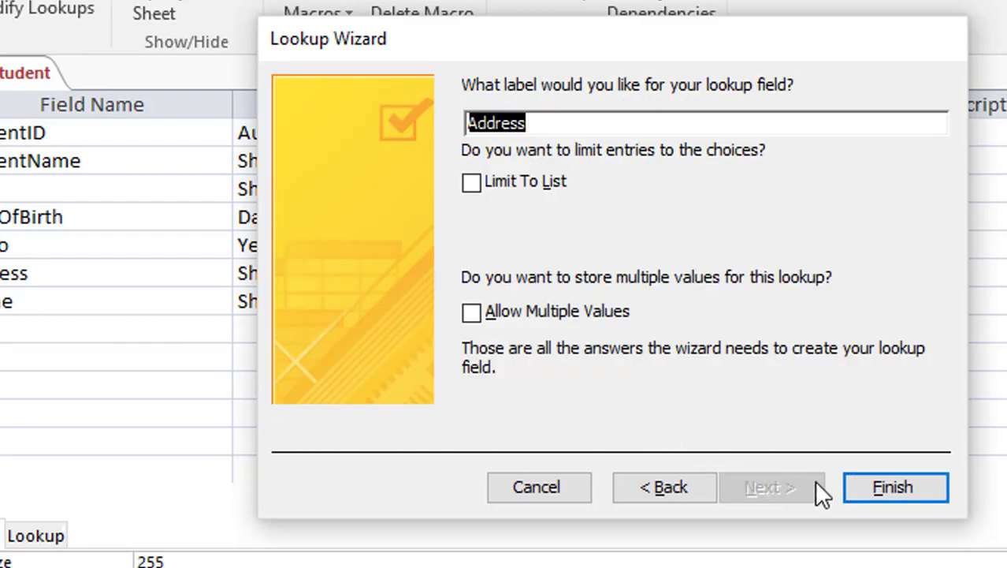
click(867, 482)
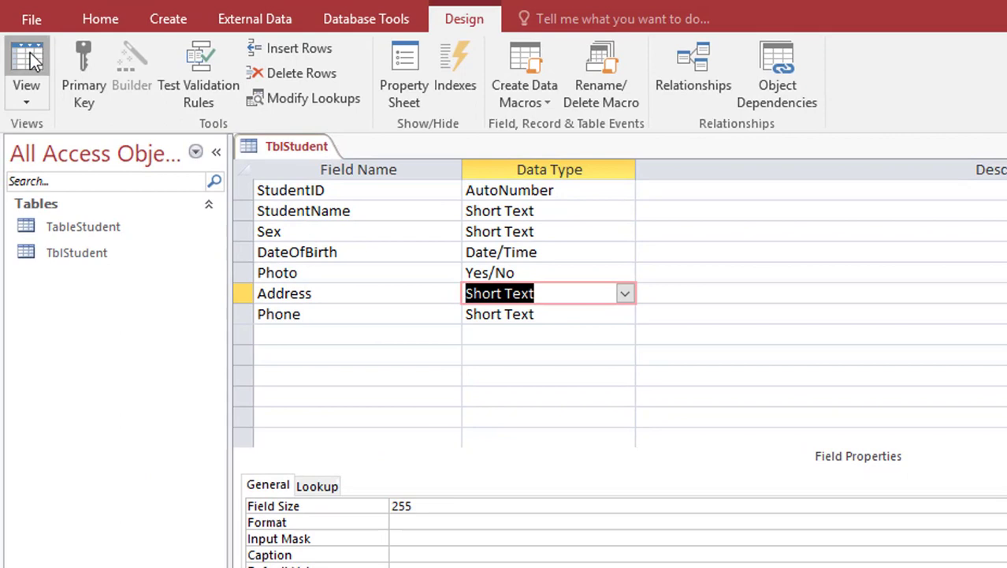
Save TblStudent while switching to Datasheet view, and choose M from the Sex list of the second record.
click(28, 61)
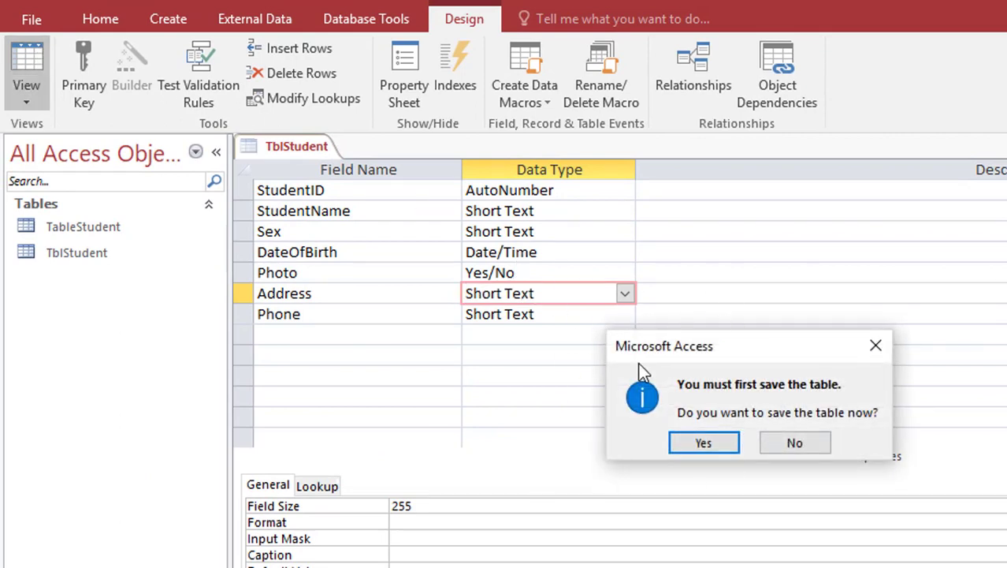
click(702, 443)
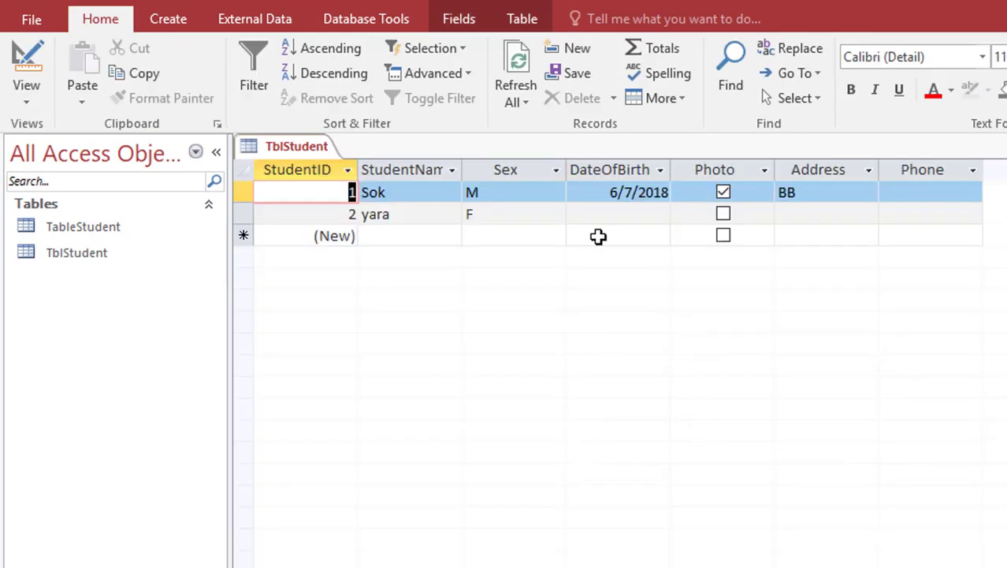
click(517, 208)
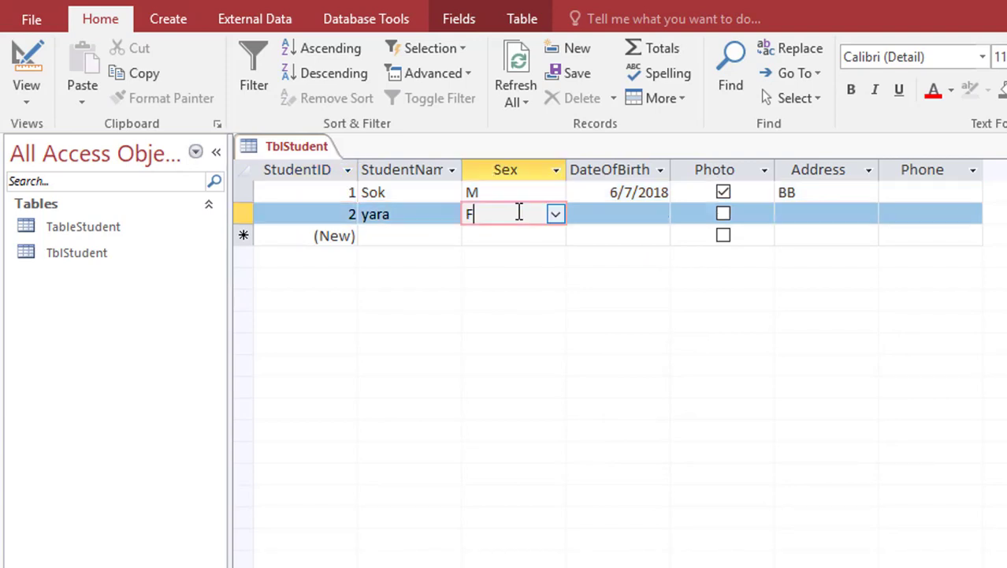
click(567, 210)
click(557, 217)
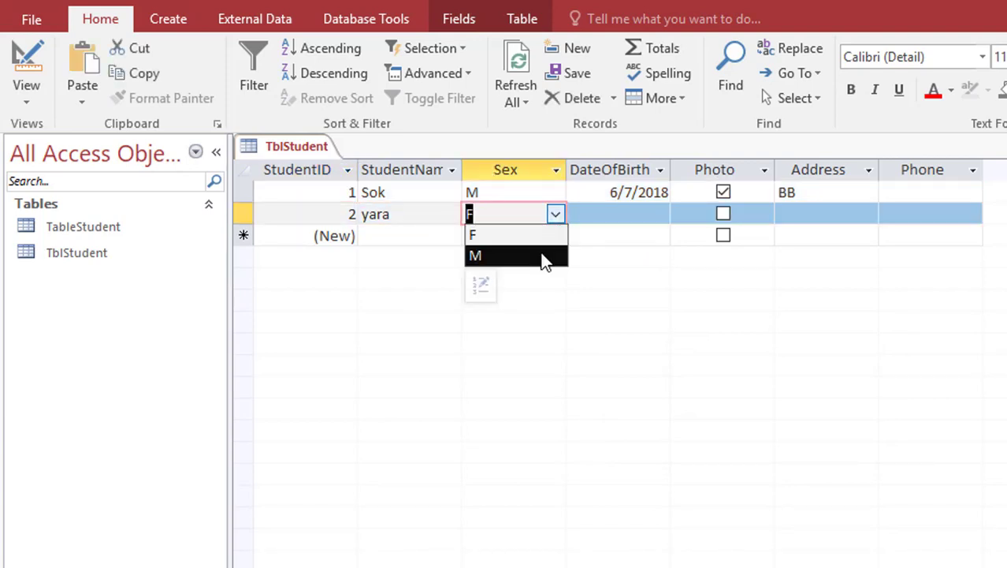
click(556, 257)
Fill the second record's Address with Phnom Penh from the lookup values and move on to its Phone field.
click(813, 214)
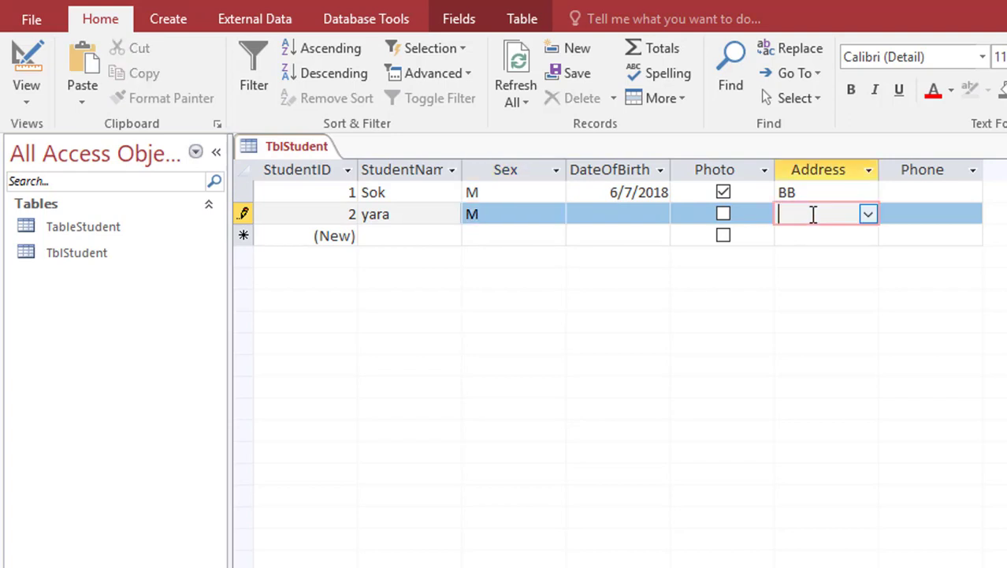
text(phnom Penh)
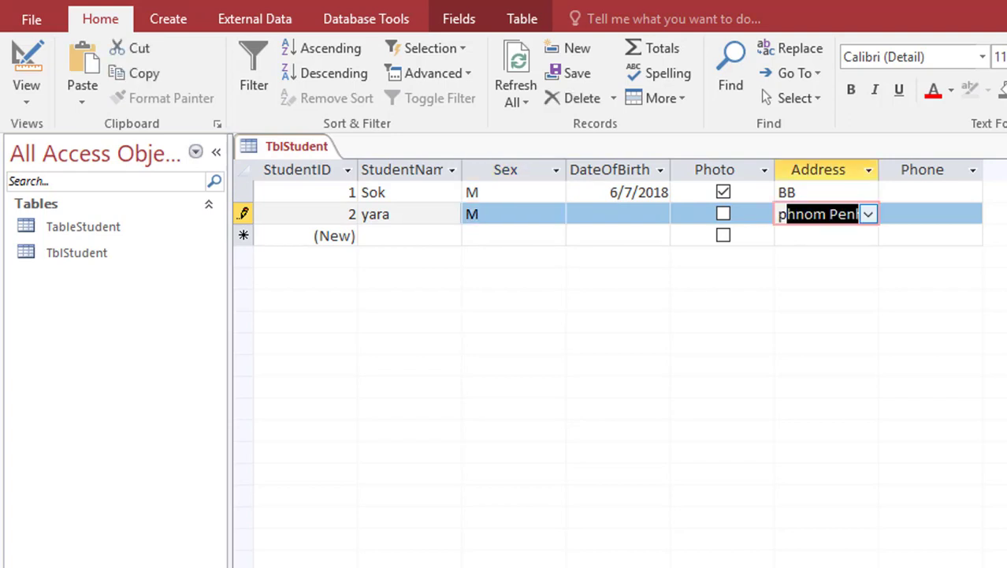
click(844, 217)
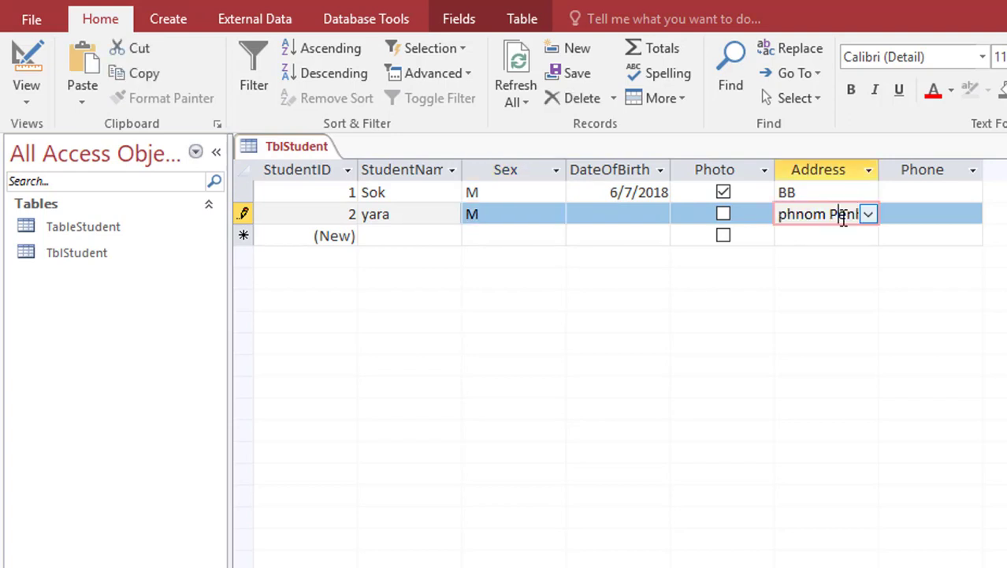
drag(843, 221, 464, 234)
key(Tab)
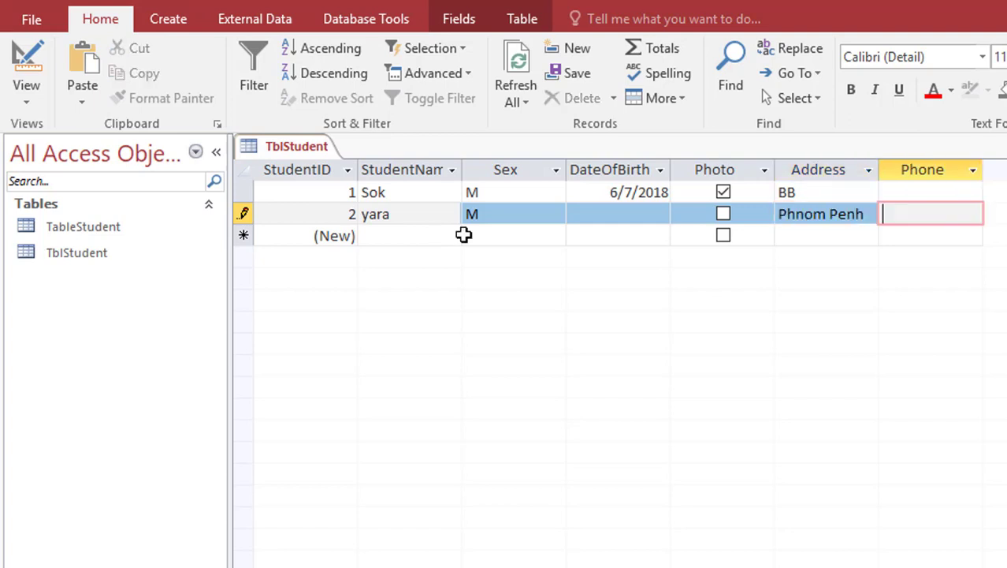
Start a third record in TblStudent with the student's name and F as the Sex.
key(Tab)
key(Tab)
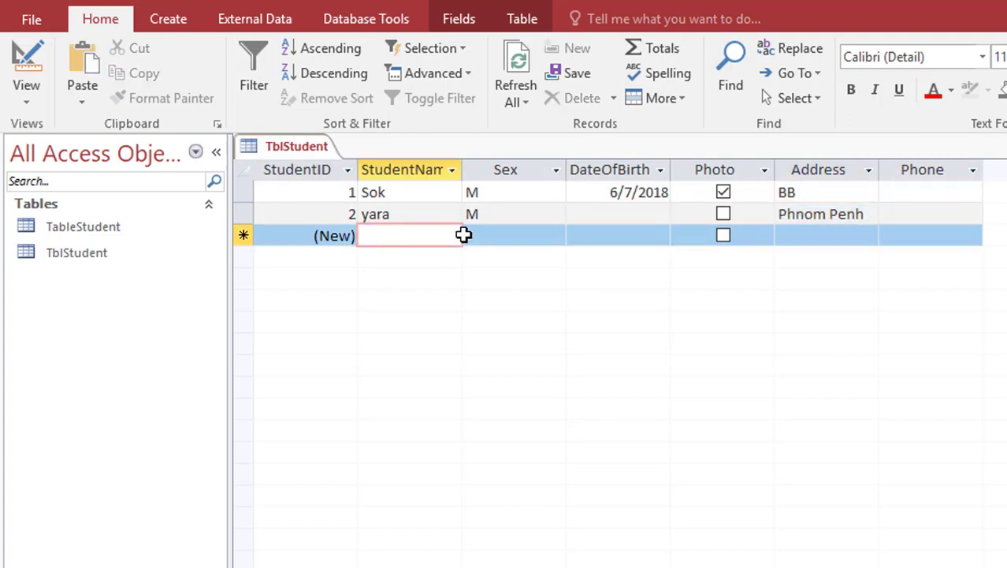
text(bon)
text(a)
key(Tab)
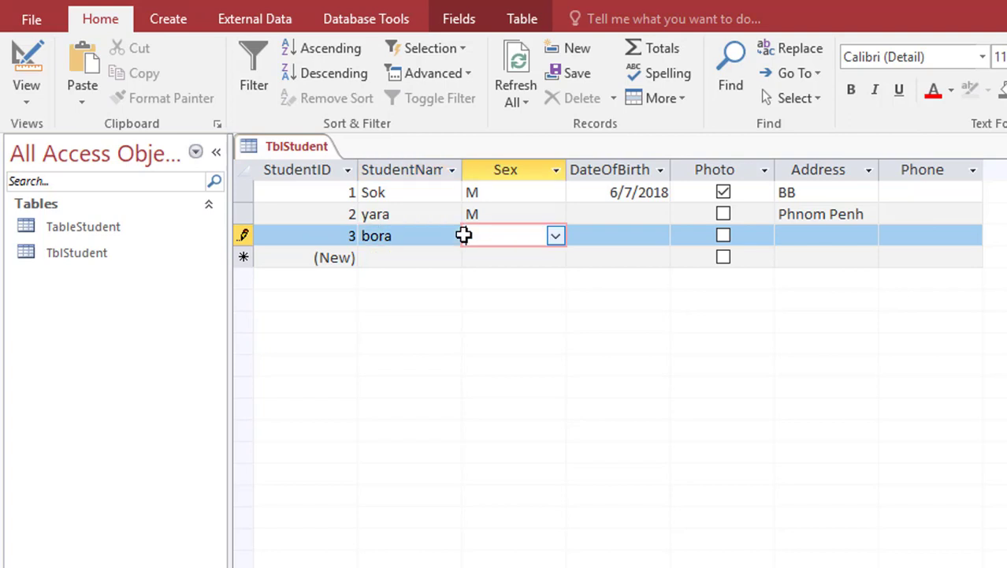
text(F)
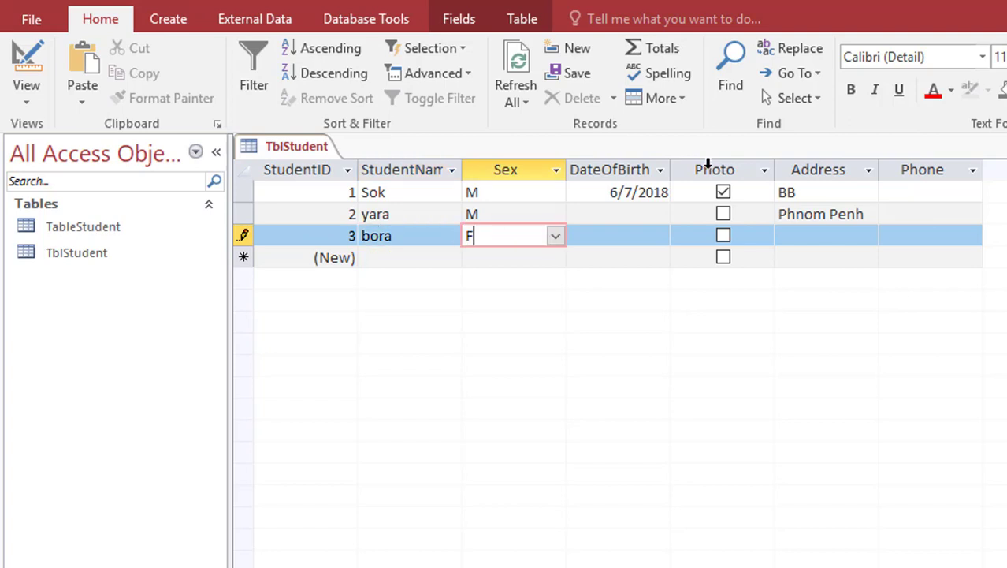
Fill the third record's Address with Pursat from the lookup list, leaving DateOfBirth and Photo empty.
key(Tab)
key(Tab)
key(Tab)
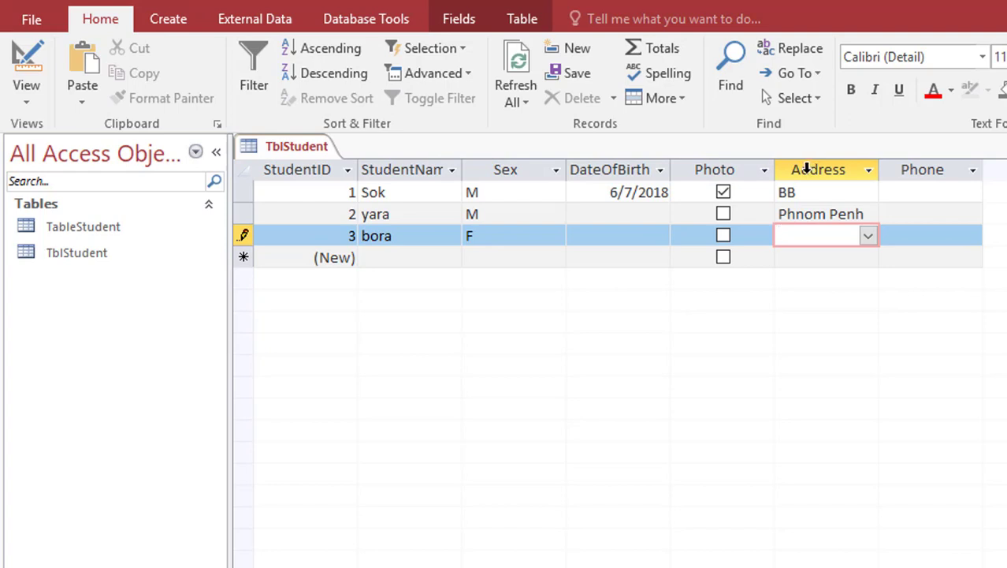
text(pursat)
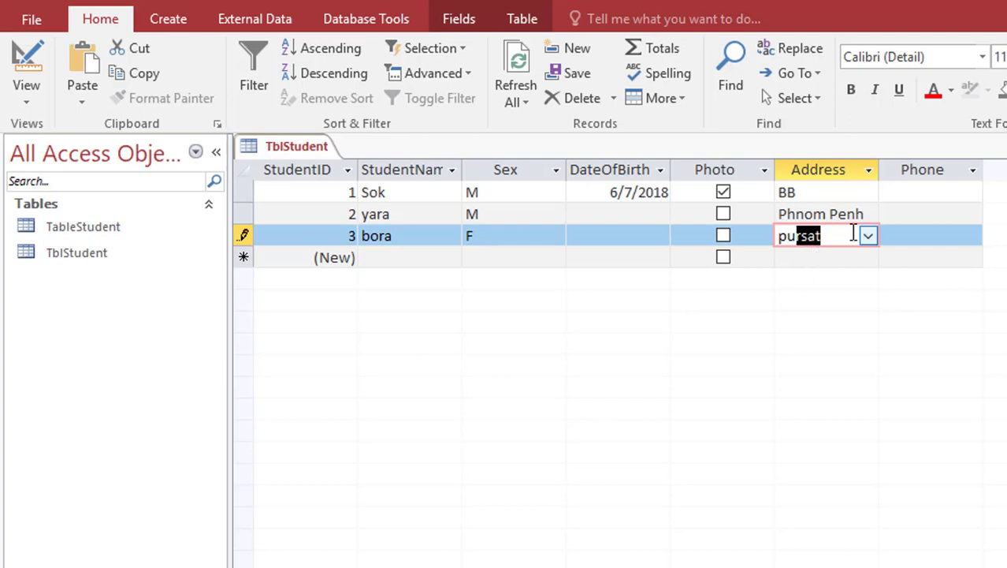
click(868, 237)
click(824, 298)
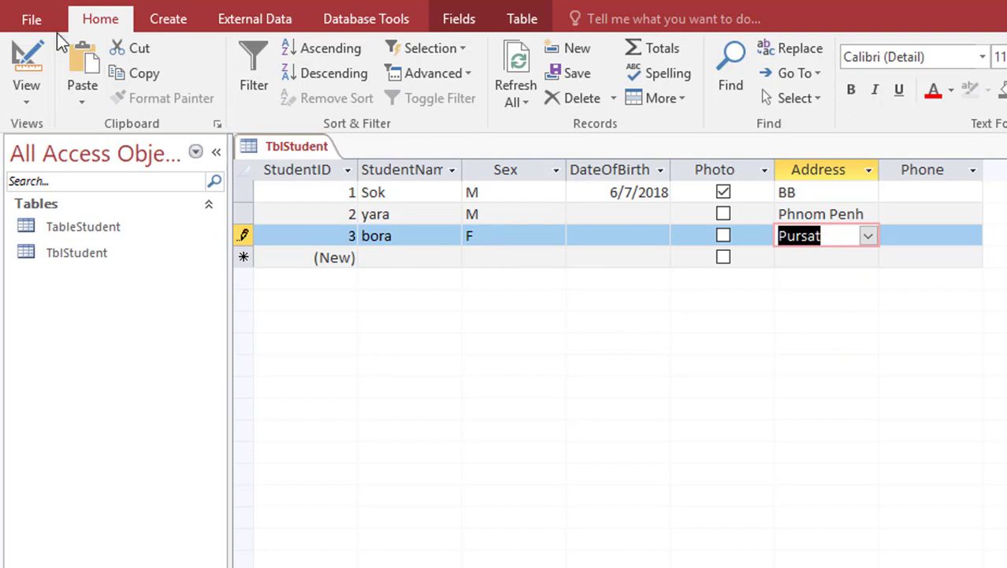
Return TblStudent to Design view to review the data type choices for Address, and switch to Access Exercise.pdf in Adobe Reader.
click(26, 53)
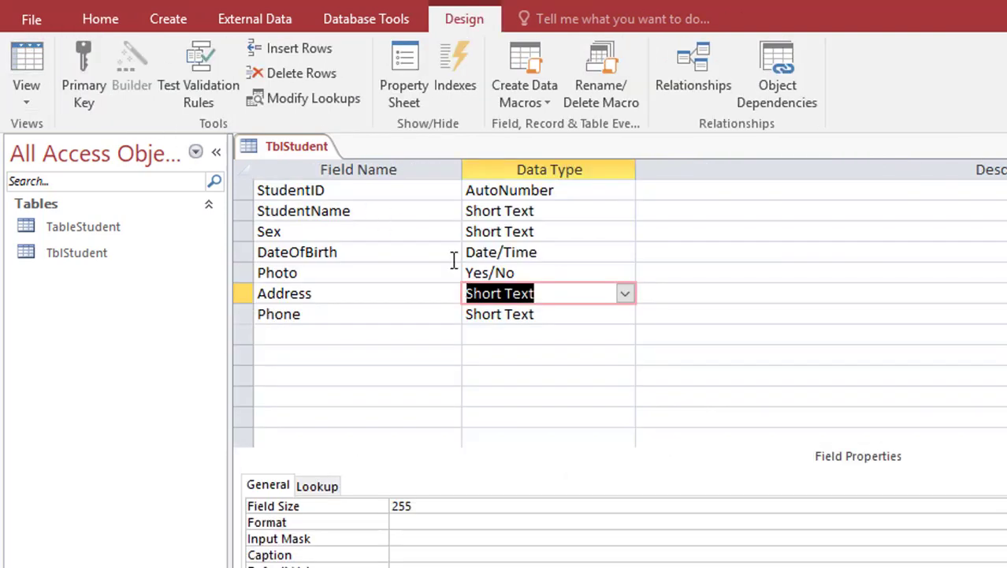
click(627, 293)
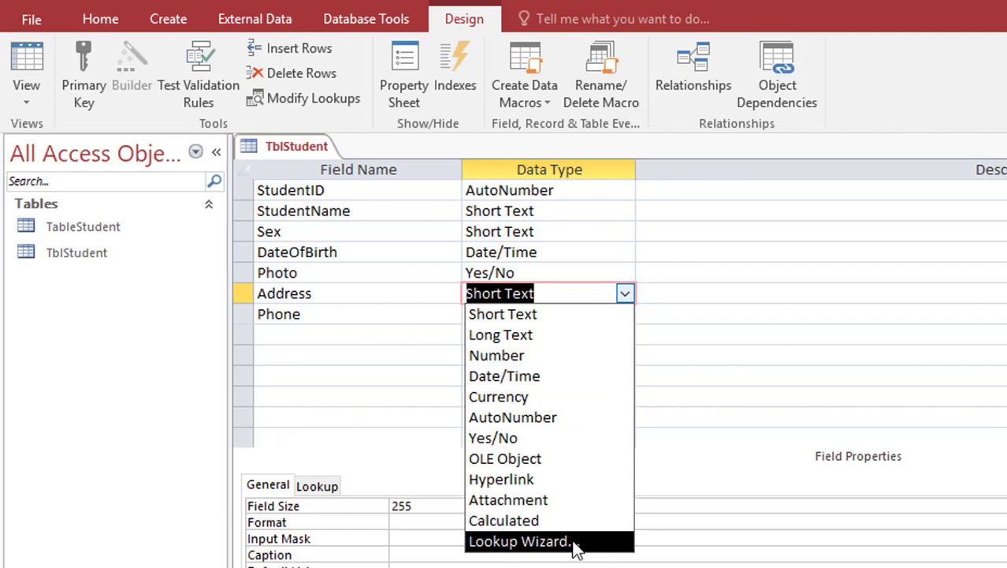
click(504, 252)
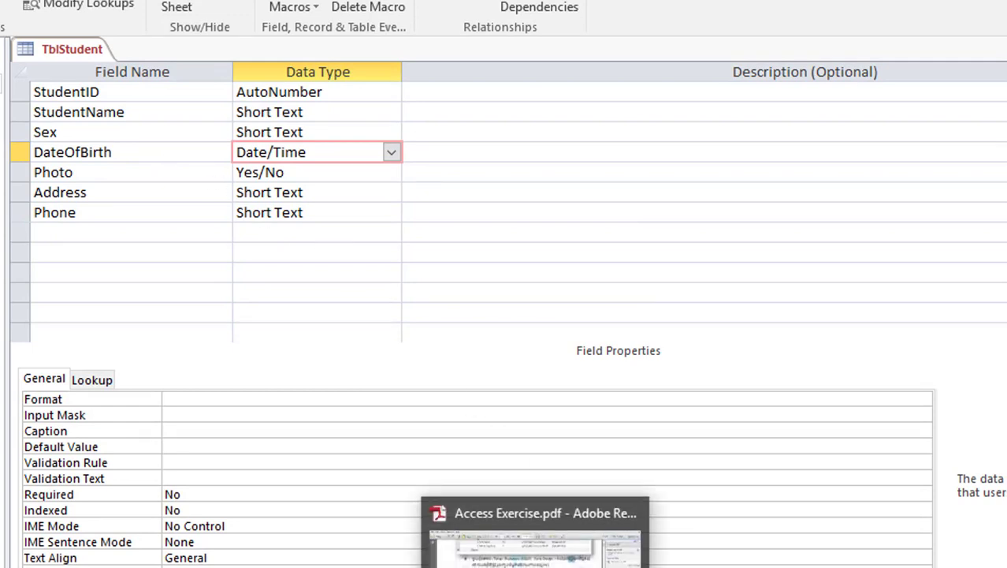
click(540, 504)
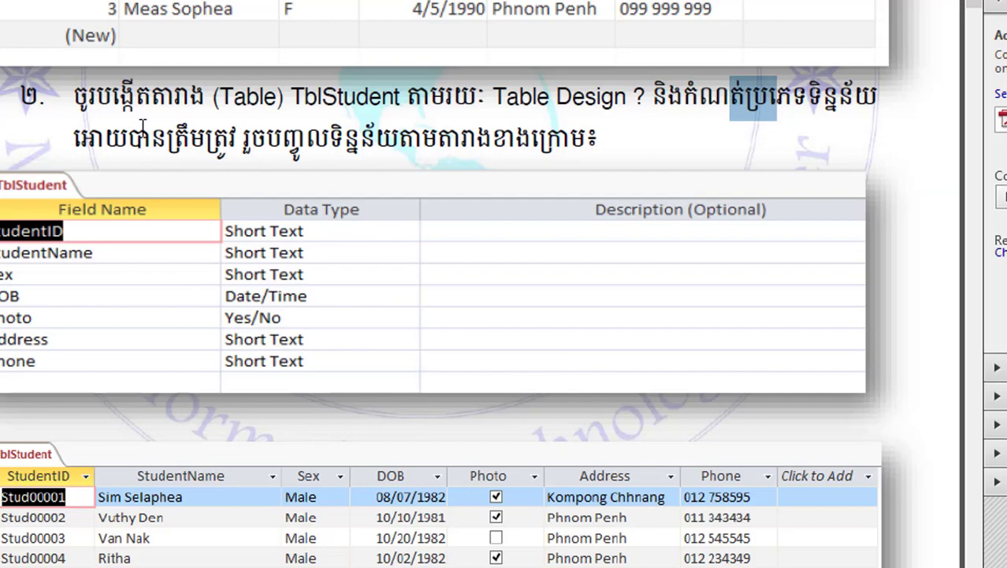